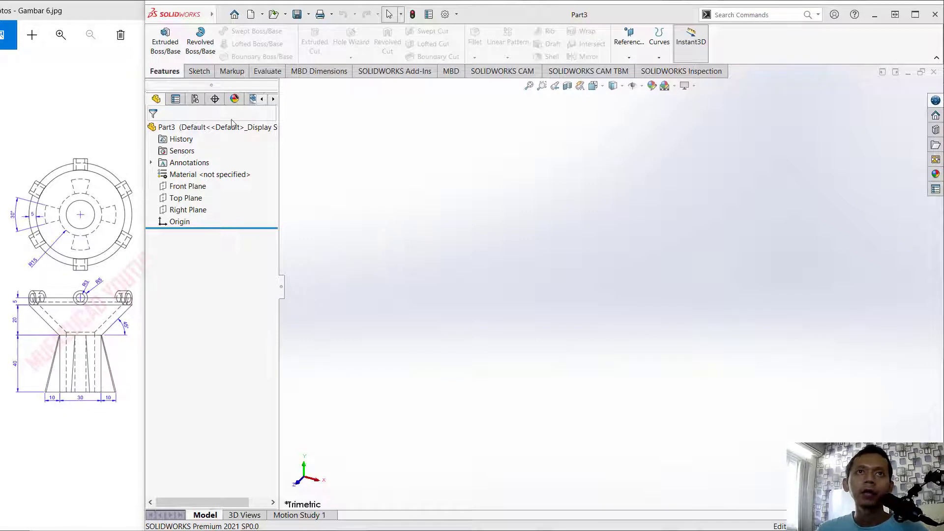
# Sketch a closed half-profile on the Front Plane from the origin: about 76 mm tall, 19 mm wide at the base, flaring outward near the top.
pyautogui.click(199, 72)
pyautogui.click(160, 37)
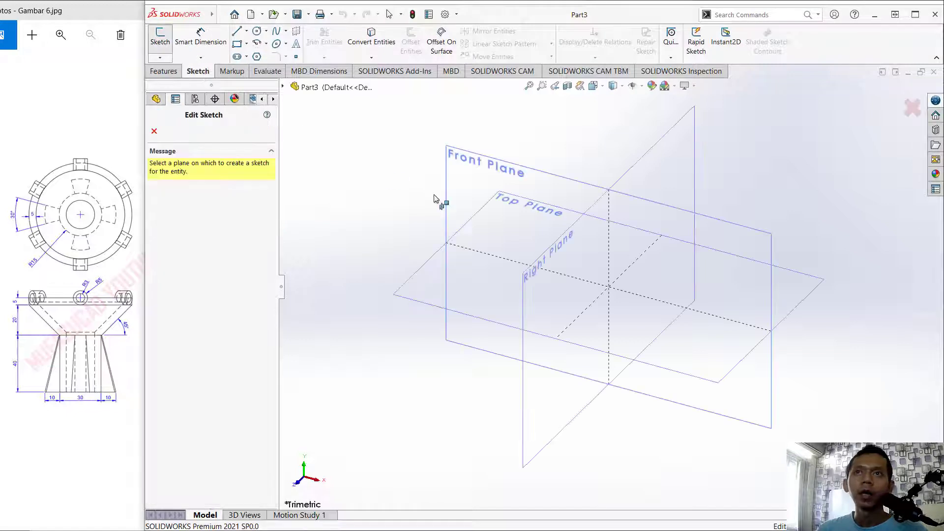
pyautogui.click(499, 168)
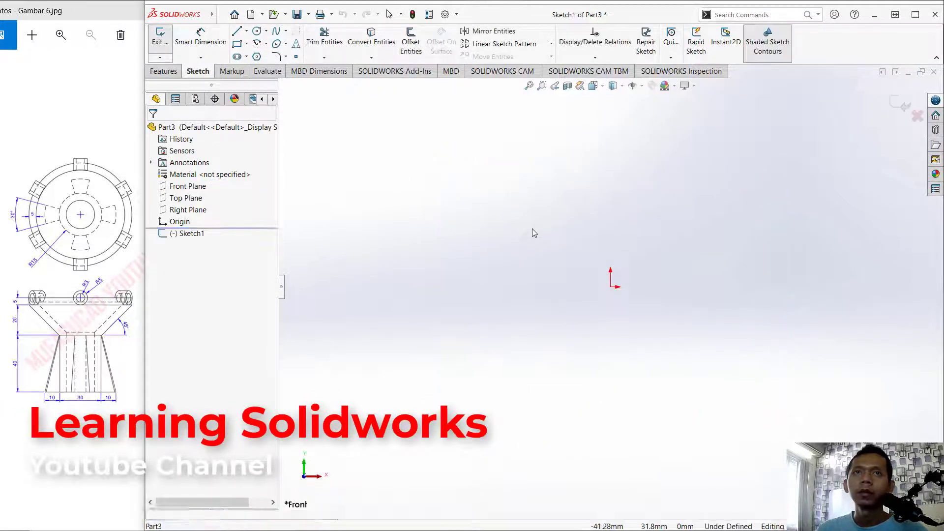
pyautogui.click(236, 31)
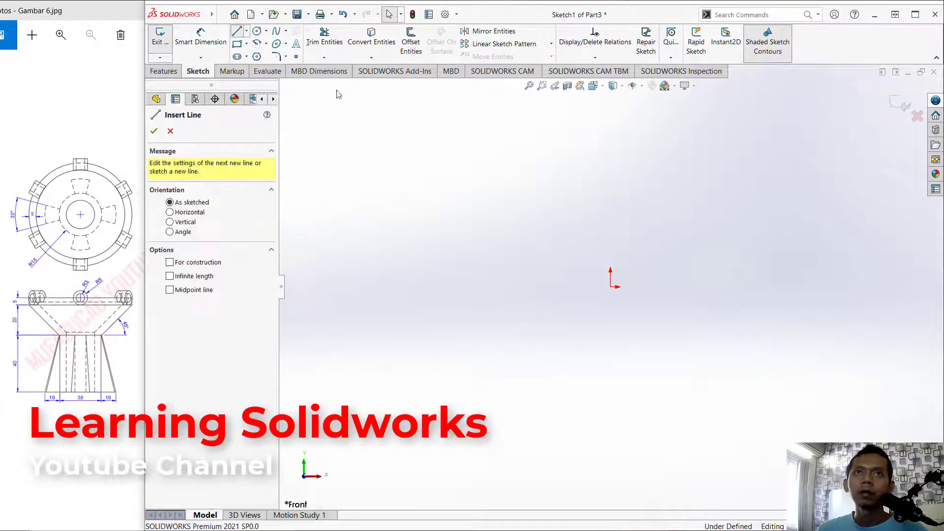
pyautogui.click(610, 286)
pyautogui.click(610, 143)
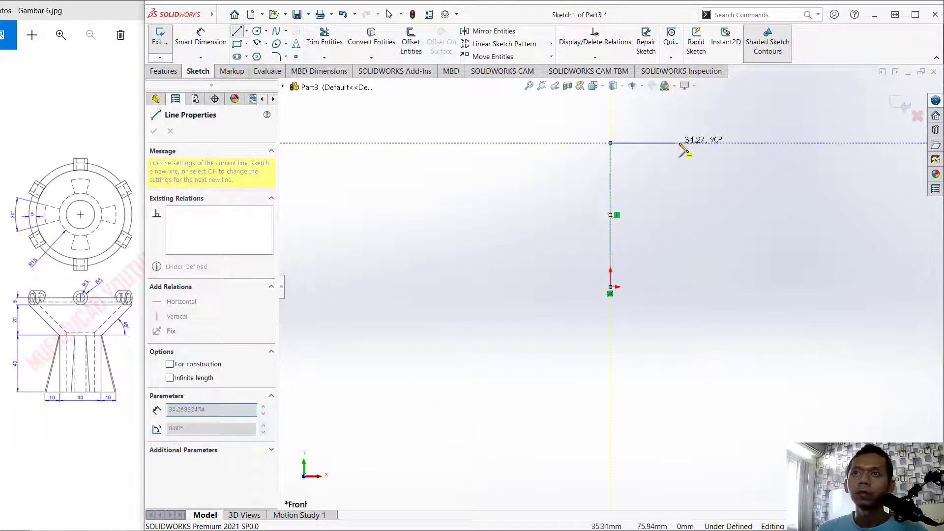
pyautogui.click(682, 143)
pyautogui.click(682, 163)
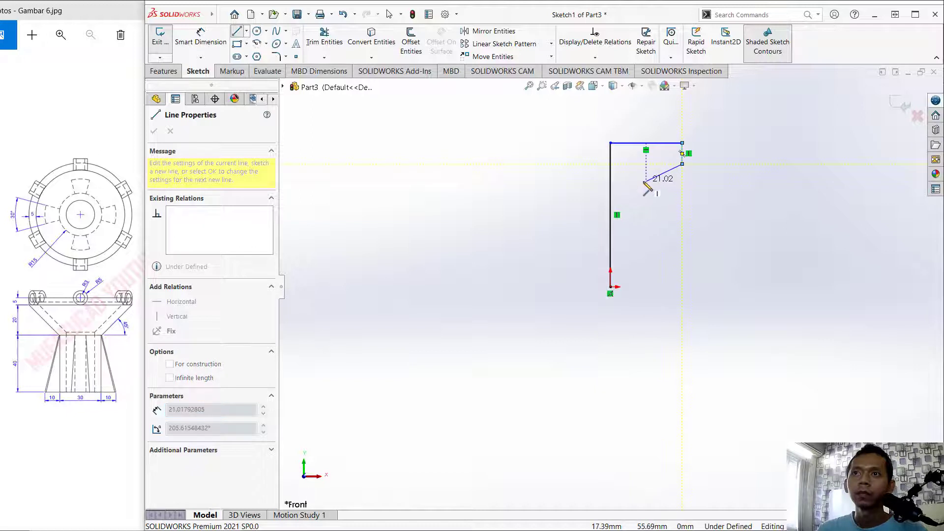
pyautogui.click(646, 181)
pyautogui.click(646, 286)
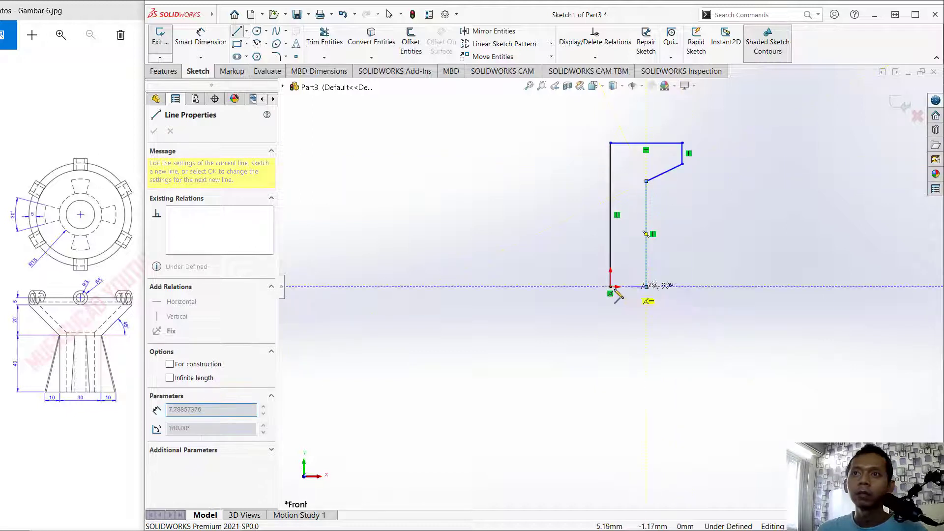
pyautogui.click(610, 286)
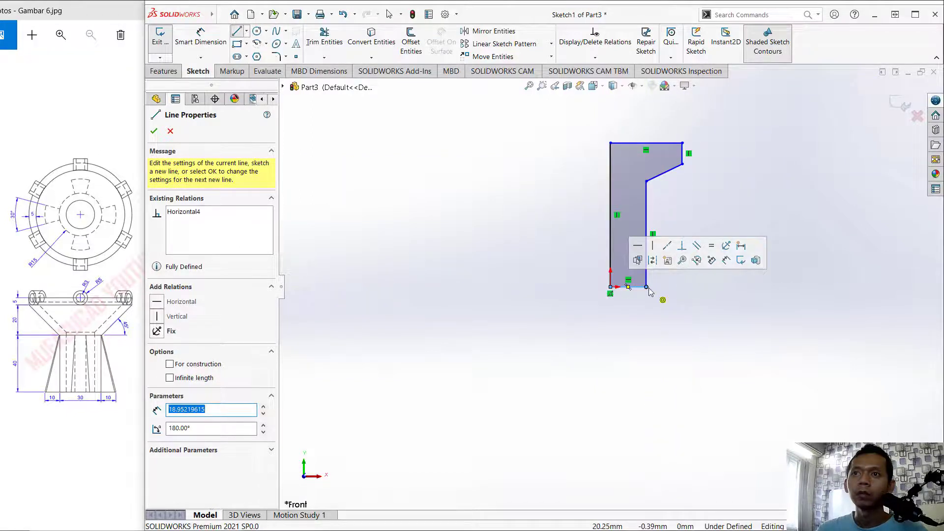
# Add a triangular rib outline: a base line about 16 mm outward from the column's lower corner, then a slanted line to the flare corner.
pyautogui.click(646, 286)
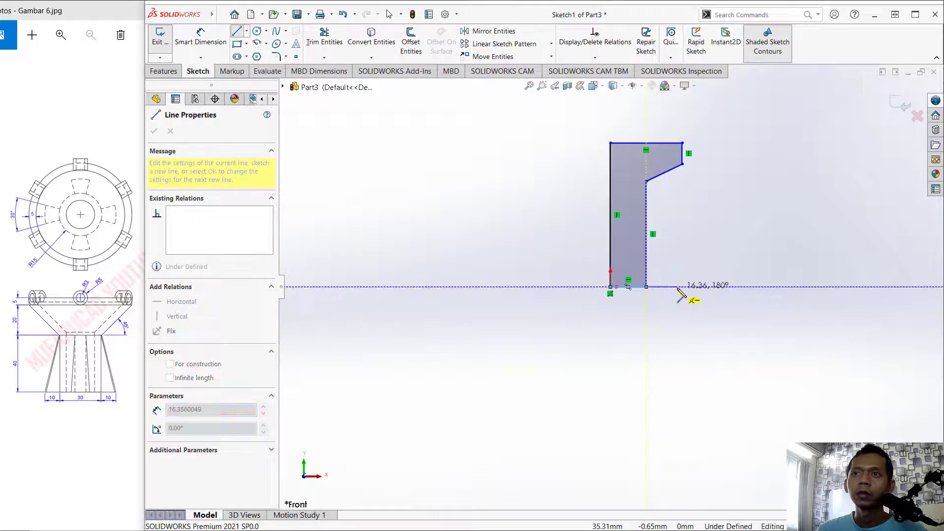
pyautogui.click(677, 286)
pyautogui.click(646, 181)
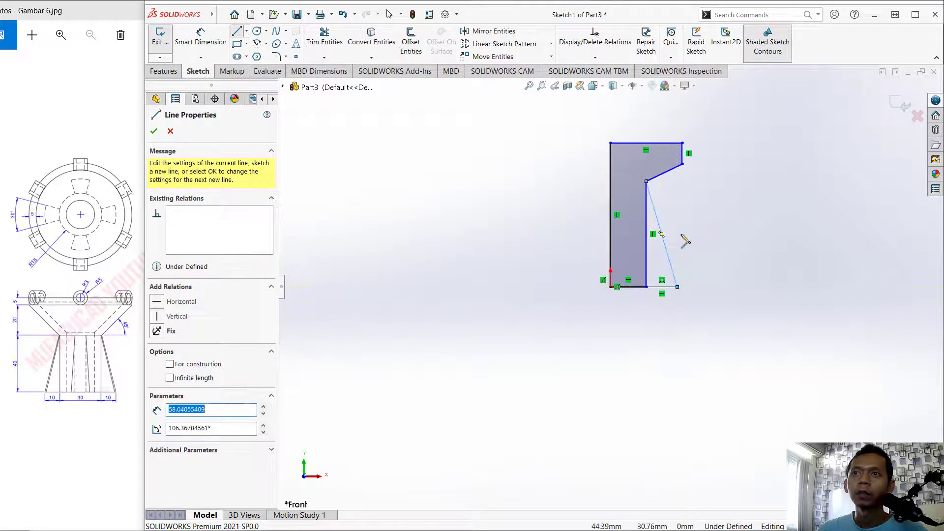
# Dimension the vertical line rising from the origin to 65 mm.
pyautogui.scroll(-3, 674, 121)
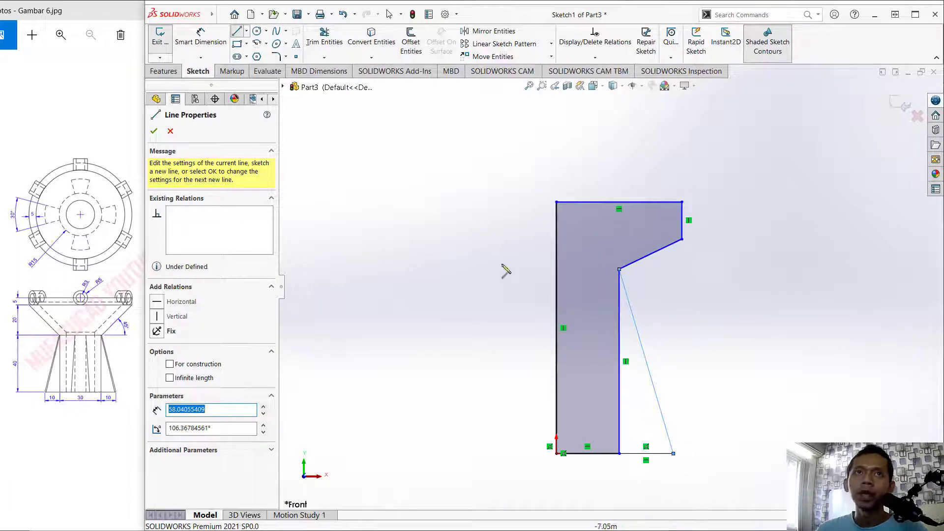
pyautogui.click(200, 35)
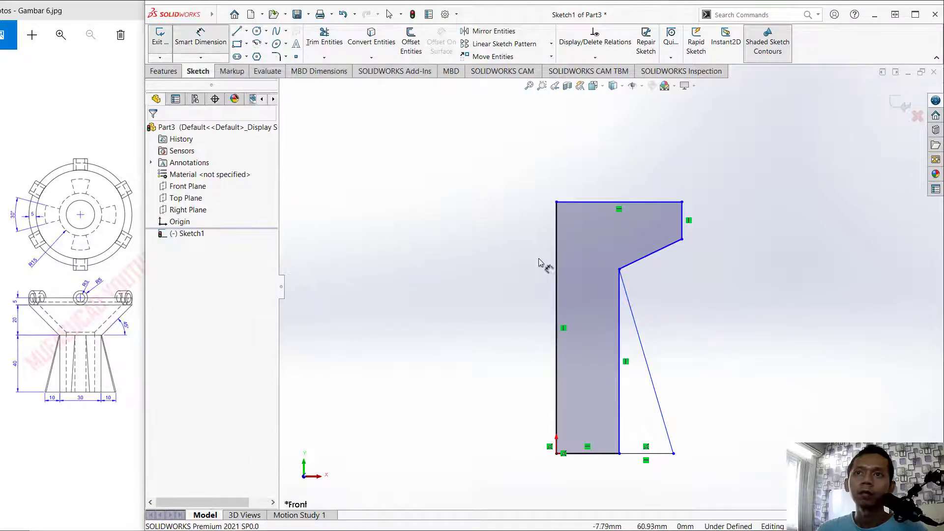
pyautogui.click(556, 281)
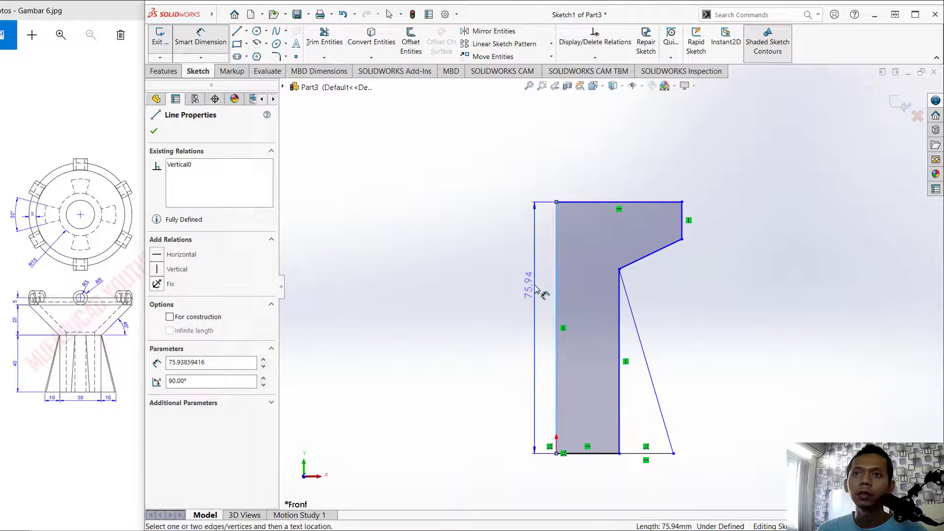
pyautogui.click(543, 289)
pyautogui.write('65')
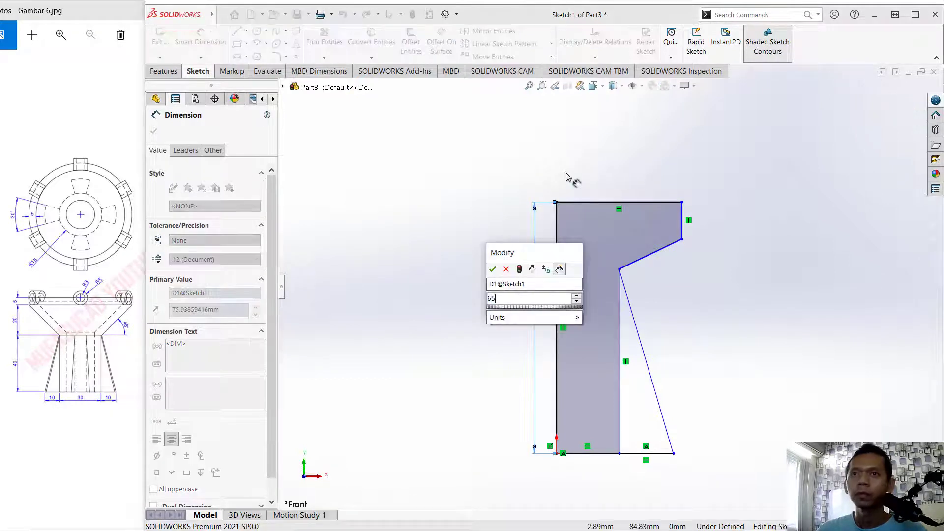
pyautogui.press('Return')
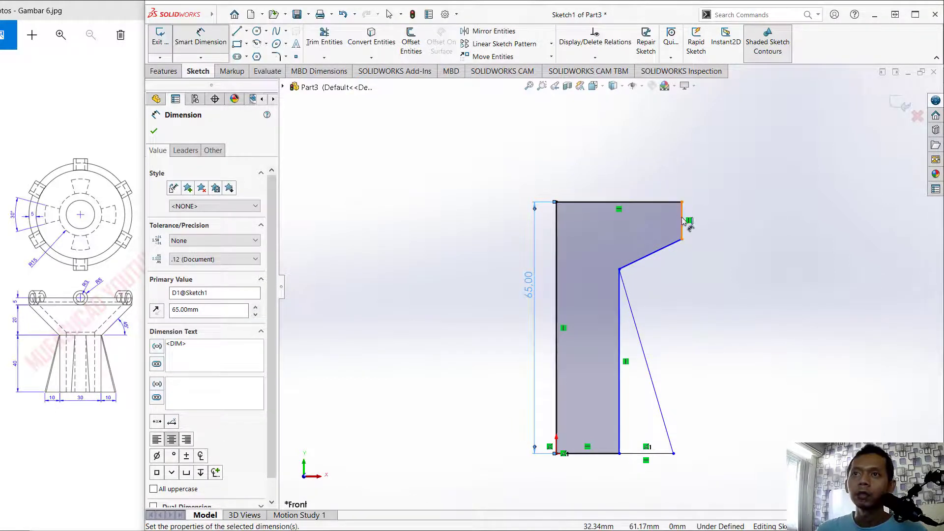
# Dimension the short vertical rim edge to 5 mm and the column's outer vertical edge to 40 mm.
pyautogui.click(682, 220)
pyautogui.click(703, 221)
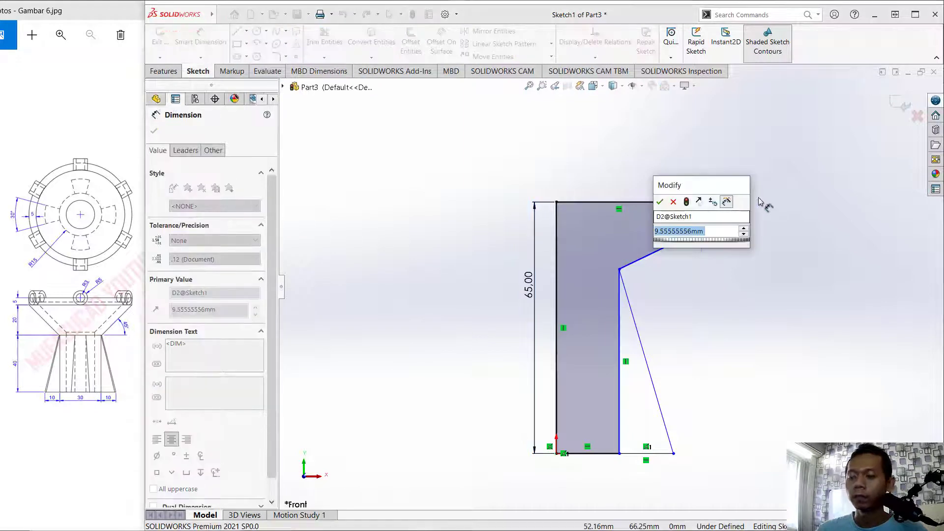
pyautogui.write('5')
pyautogui.press('Return')
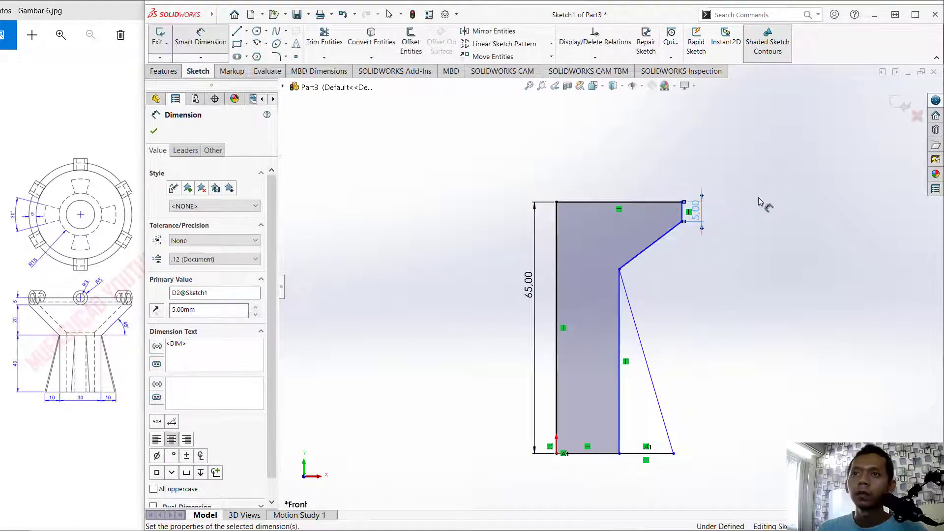
pyautogui.click(620, 325)
pyautogui.click(647, 328)
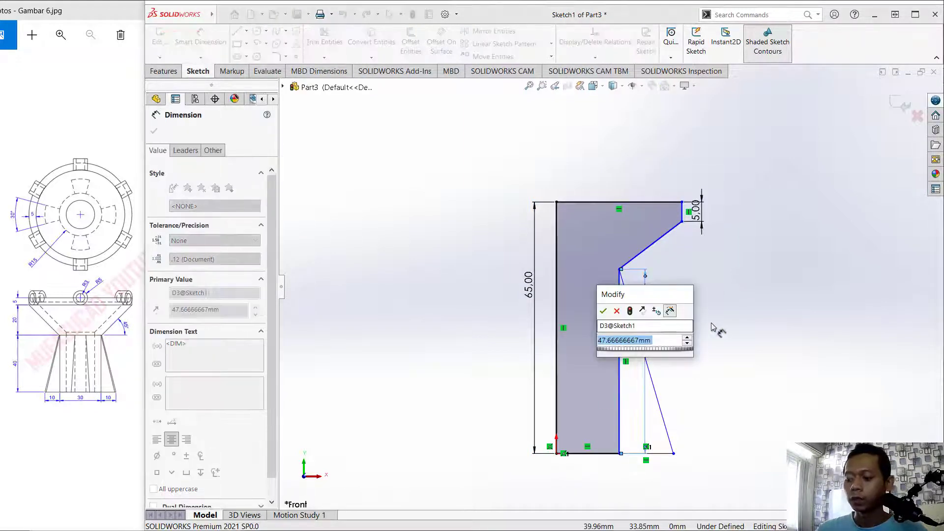
pyautogui.write('40')
pyautogui.press('Return')
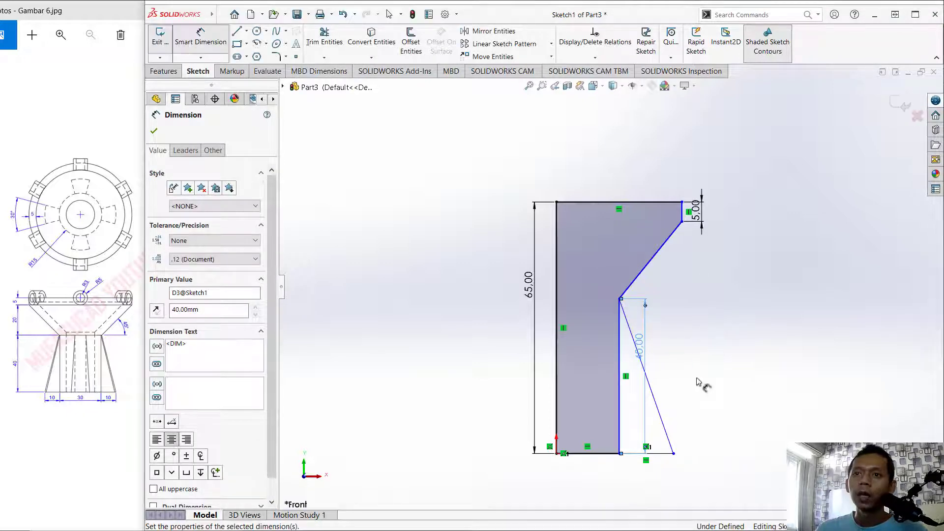
# Dimension the column's base line to 15 mm and the rib outline's base line to 10 mm.
pyautogui.click(603, 460)
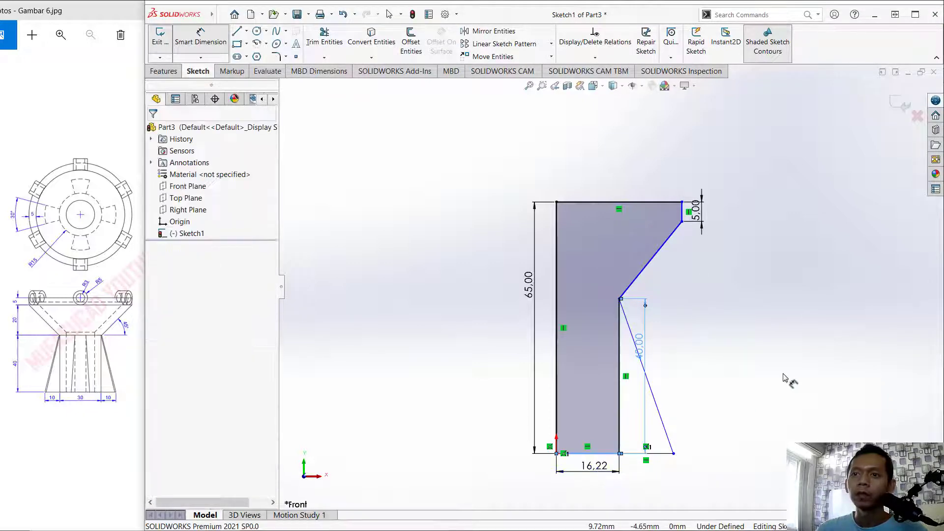
pyautogui.click(784, 379)
pyautogui.write('15')
pyautogui.press('Return')
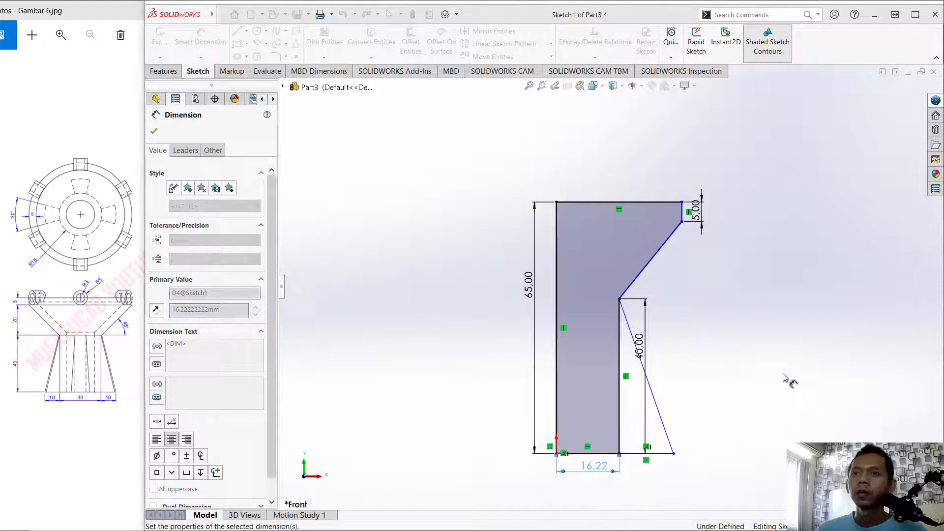
pyautogui.click(663, 457)
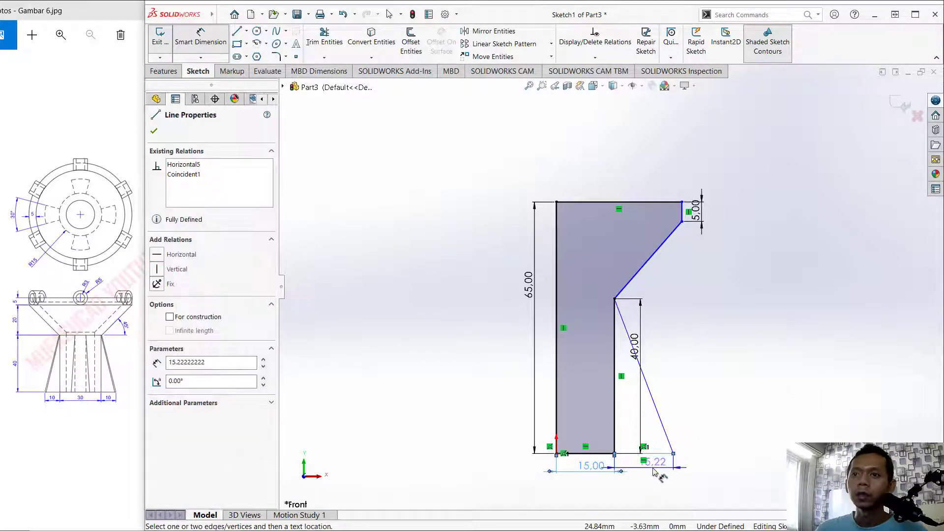
pyautogui.click(757, 374)
pyautogui.write('10')
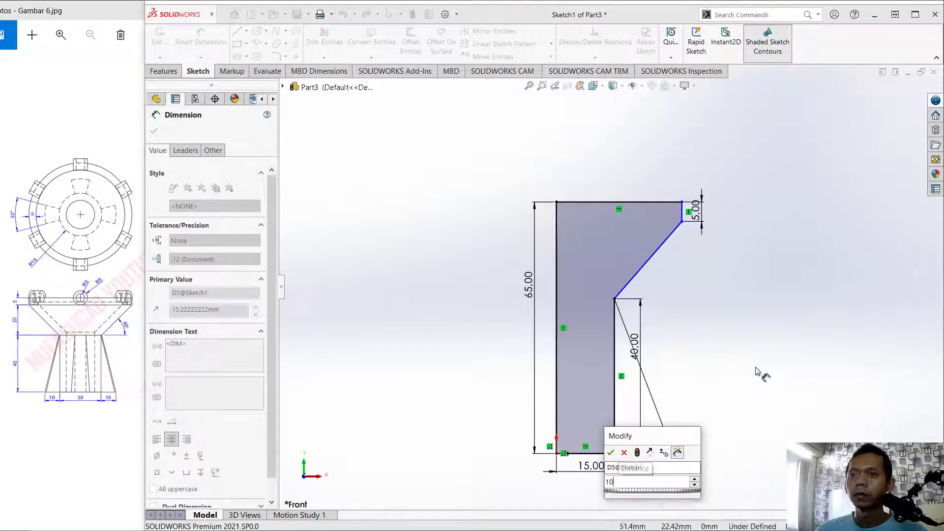
pyautogui.press('Return')
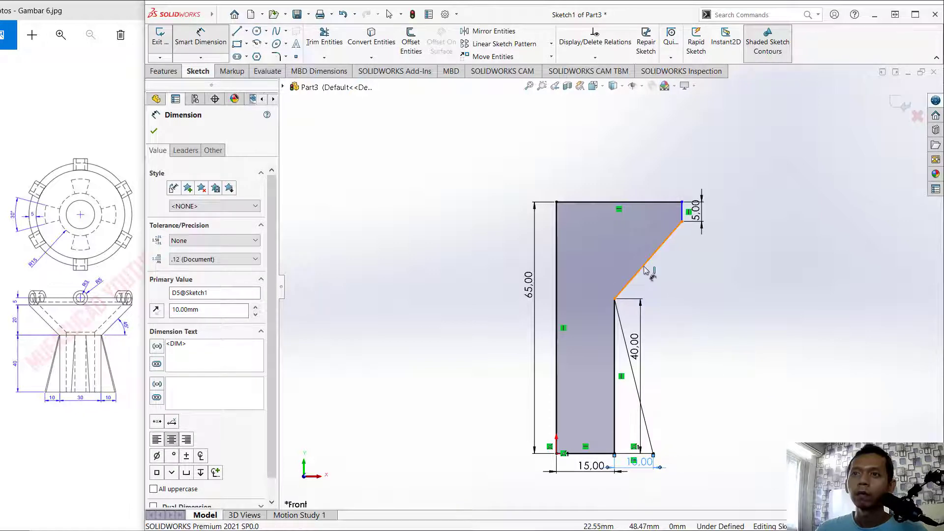
# Set the angle between the sloped flare line and the column's outer vertical edge to 135°.
pyautogui.click(647, 275)
pyautogui.click(614, 339)
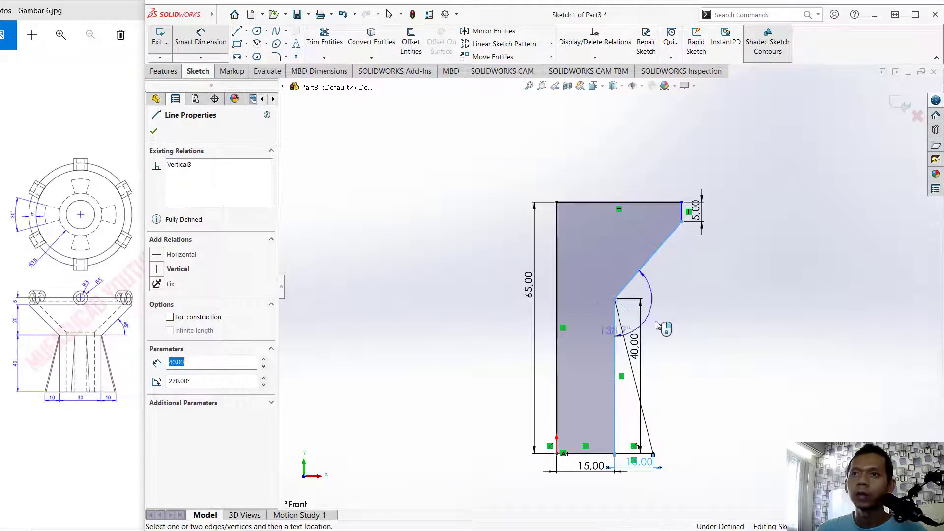
pyautogui.click(752, 289)
pyautogui.write('135')
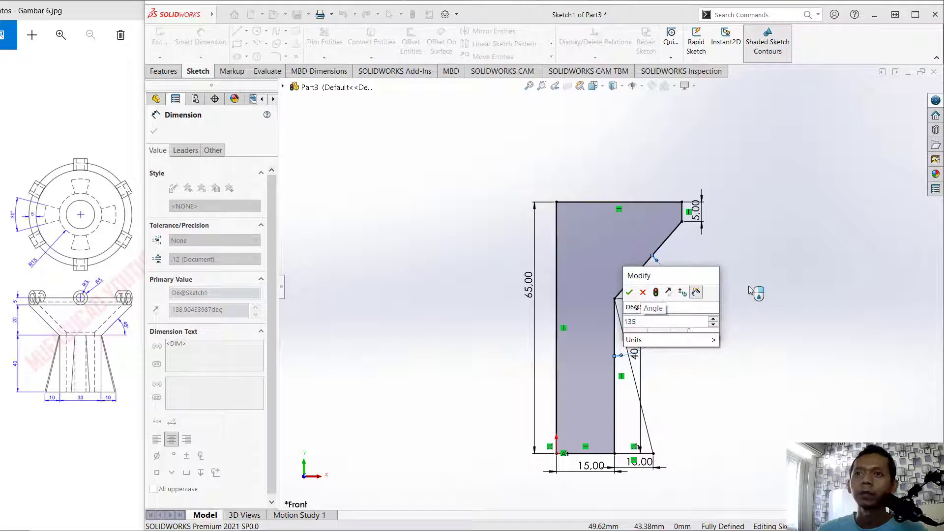
pyautogui.press('Return')
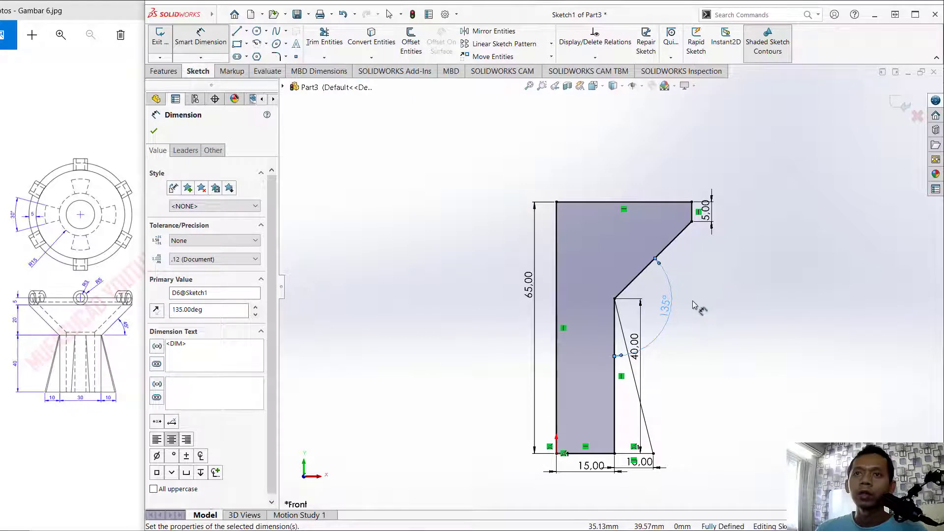
# Revolve the main profile region, without the rib triangle, 360° around the 65 mm vertical line.
pyautogui.click(164, 71)
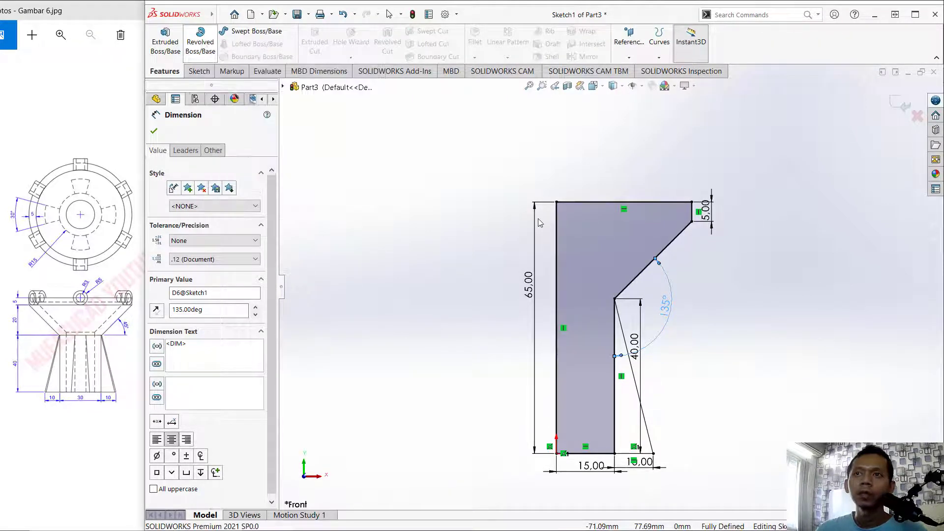
pyautogui.click(200, 42)
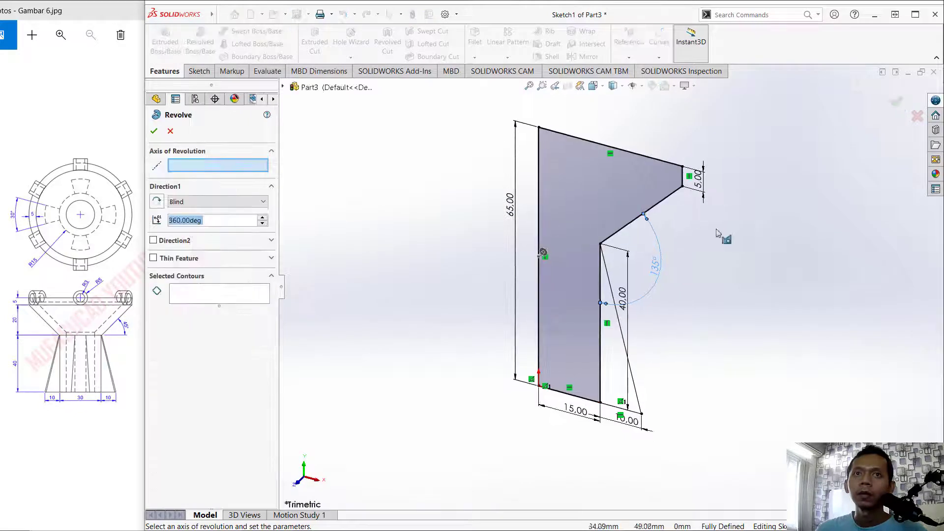
pyautogui.click(205, 293)
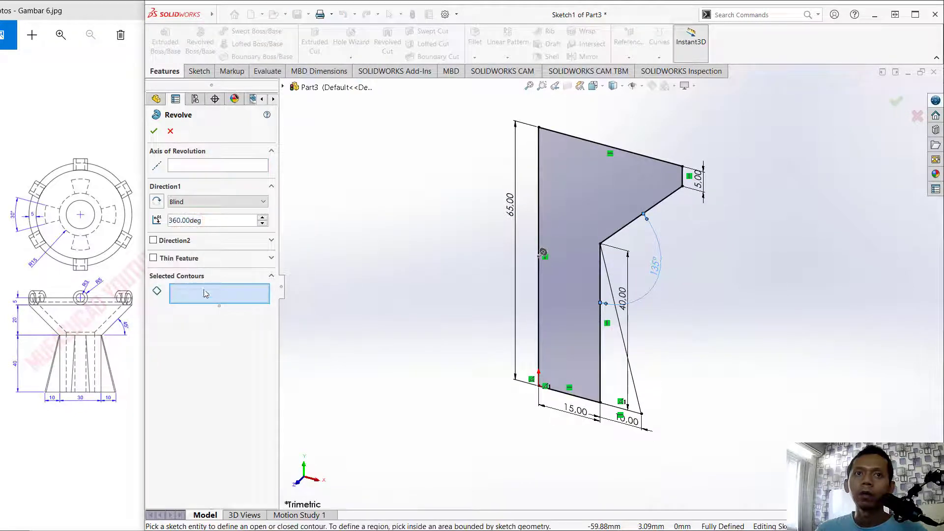
pyautogui.click(585, 203)
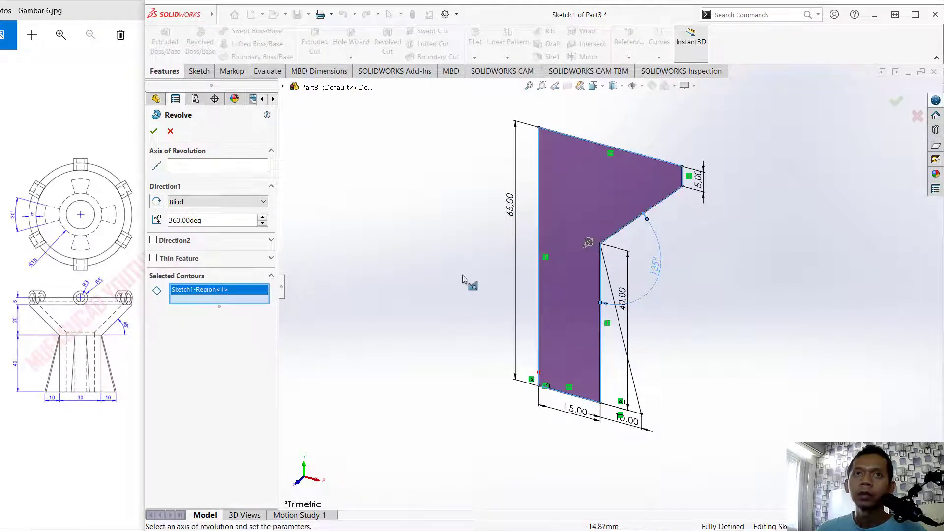
pyautogui.click(190, 168)
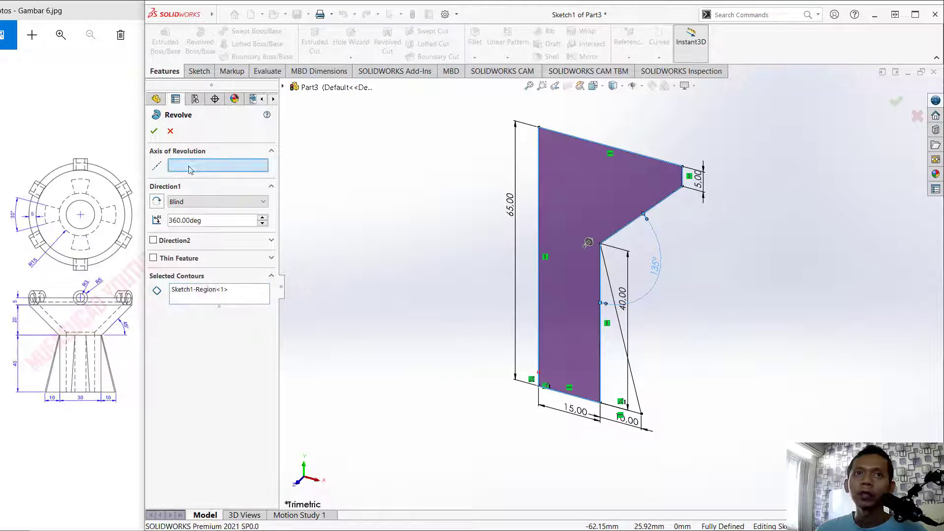
pyautogui.click(538, 181)
pyautogui.scroll(2, 555, 203)
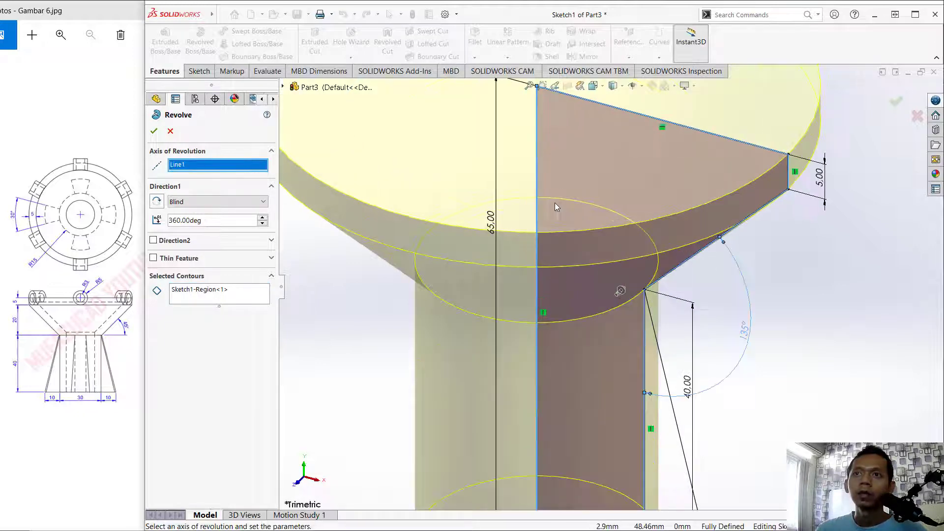
pyautogui.scroll(-4, 555, 202)
pyautogui.click(153, 131)
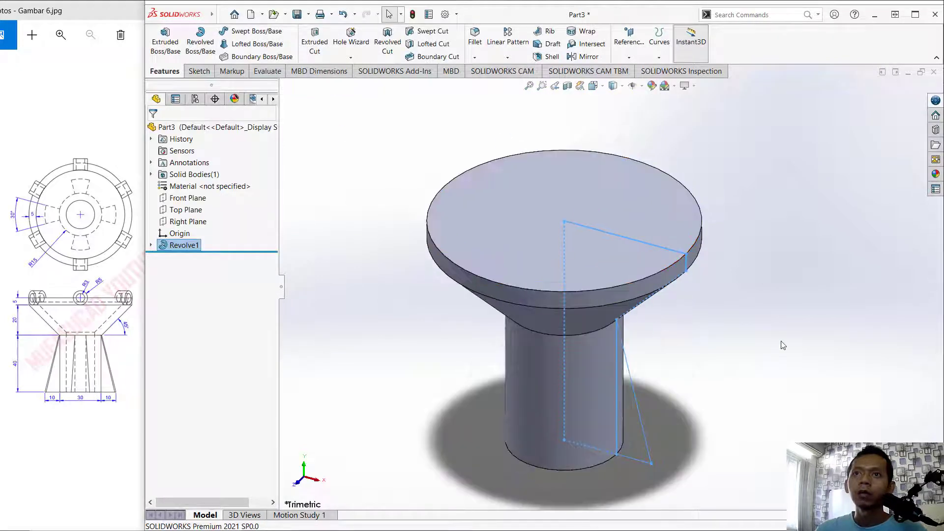
# Shell the revolved body to a 5 mm wall thickness, removing its flat upper face and the column's bottom face.
pyautogui.click(543, 57)
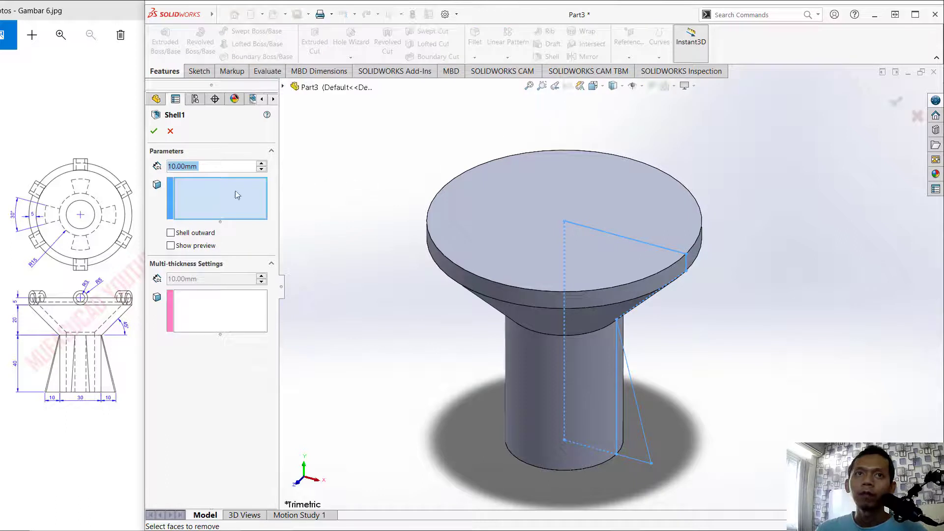
pyautogui.click(539, 215)
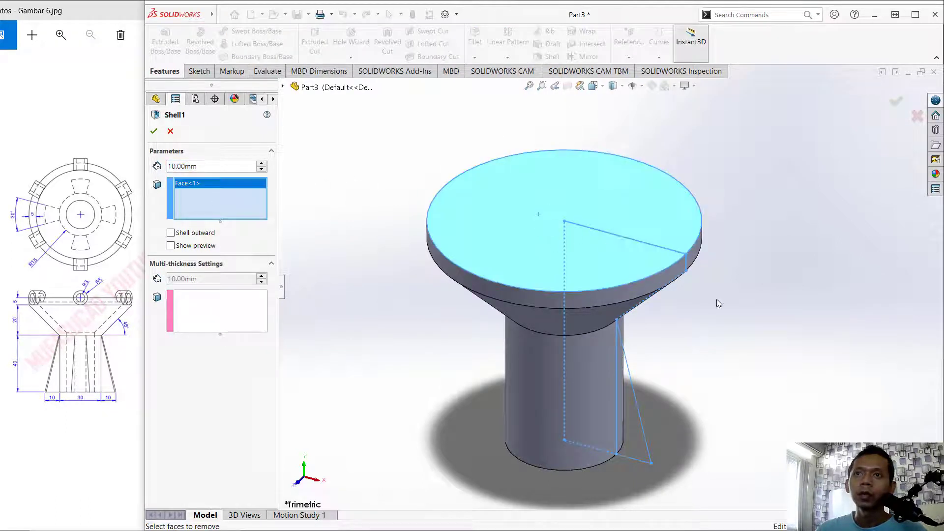
pyautogui.moveTo(716, 299); pyautogui.dragTo(742, 299, button='middle')
pyautogui.click(560, 444)
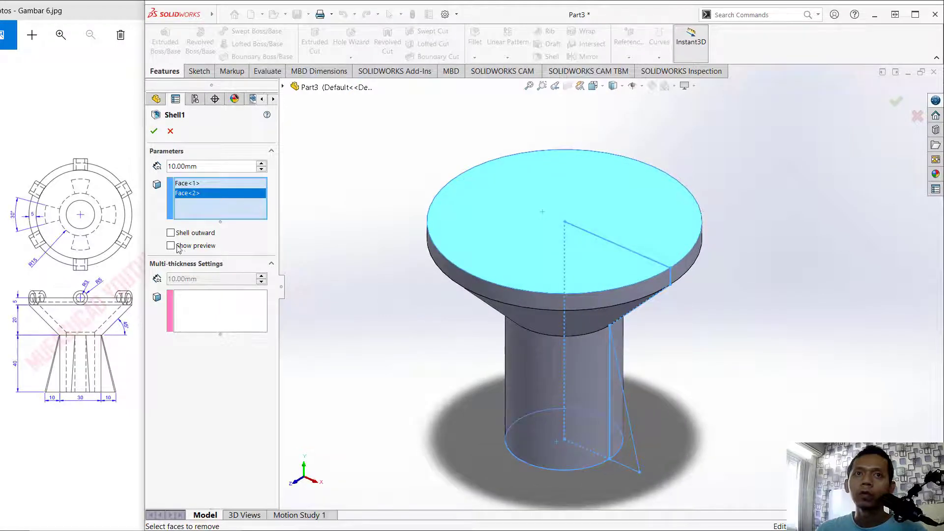
pyautogui.moveTo(746, 261)
pyautogui.mouseDown(button='middle')
pyautogui.moveTo(746, 295)
pyautogui.moveTo(746, 196)
pyautogui.moveTo(742, 258)
pyautogui.mouseUp(button='middle')
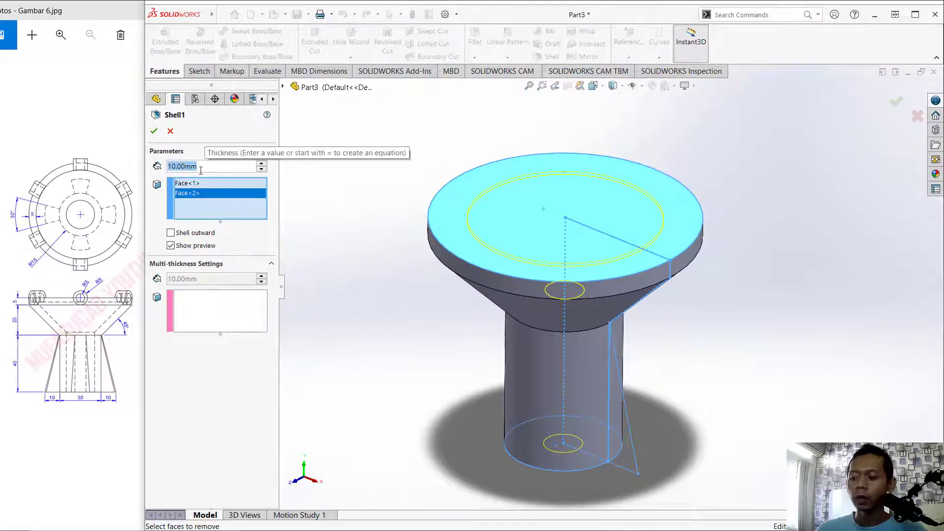
pyautogui.write('5')
pyautogui.press('Return')
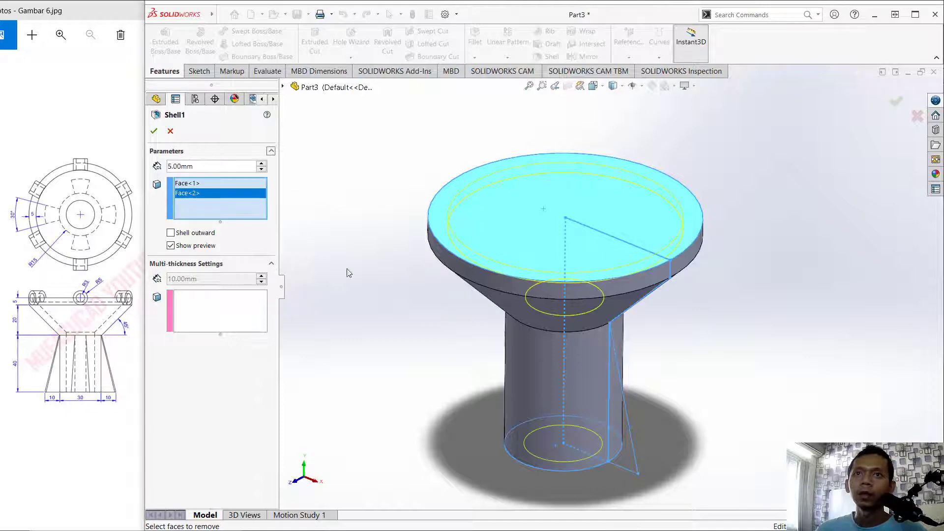
pyautogui.click(154, 132)
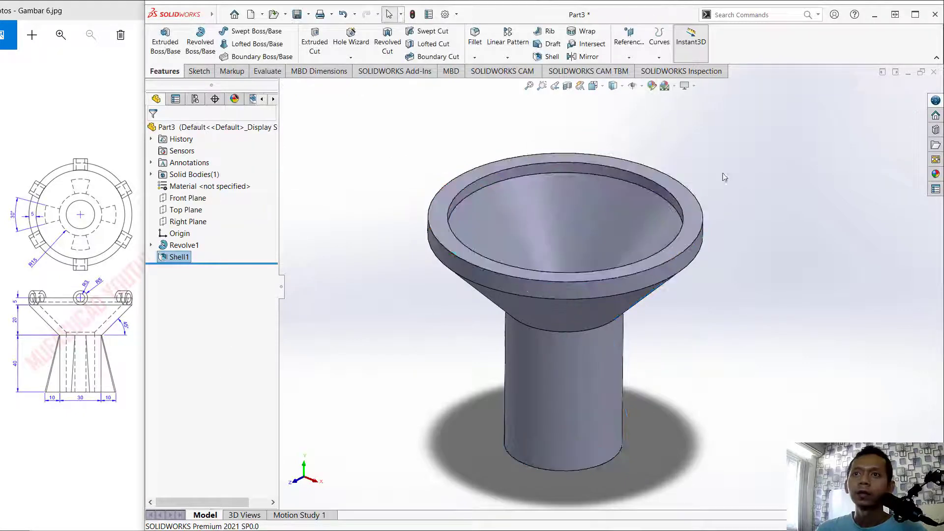
# Show the profile sketch of the revolved body.
pyautogui.moveTo(723, 173)
pyautogui.mouseDown(button='middle')
pyautogui.moveTo(727, 232)
pyautogui.moveTo(726, 175)
pyautogui.moveTo(721, 189)
pyautogui.moveTo(717, 182)
pyautogui.mouseUp(button='middle')
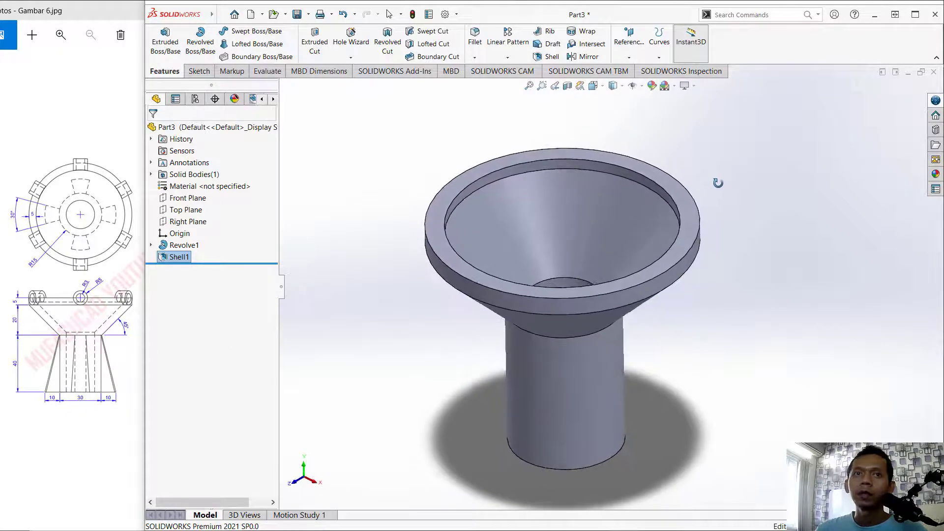
pyautogui.click(150, 245)
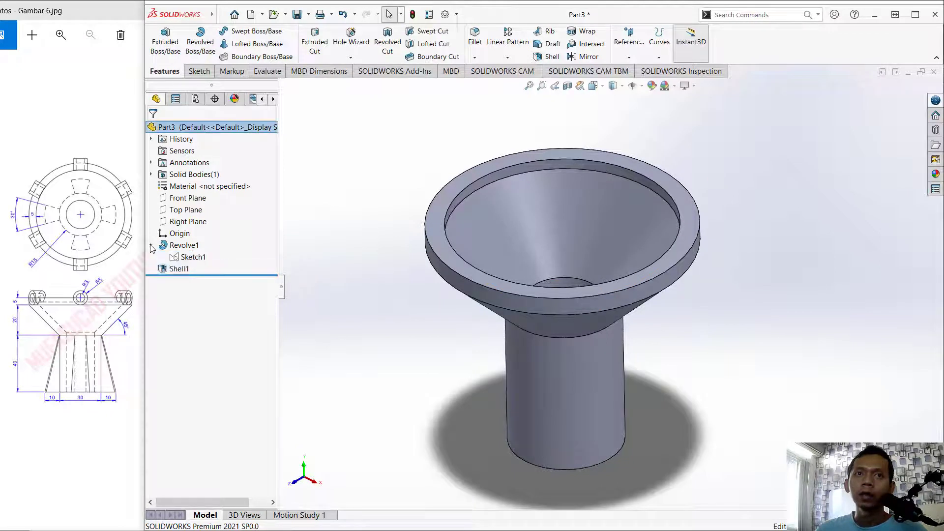
pyautogui.click(188, 258)
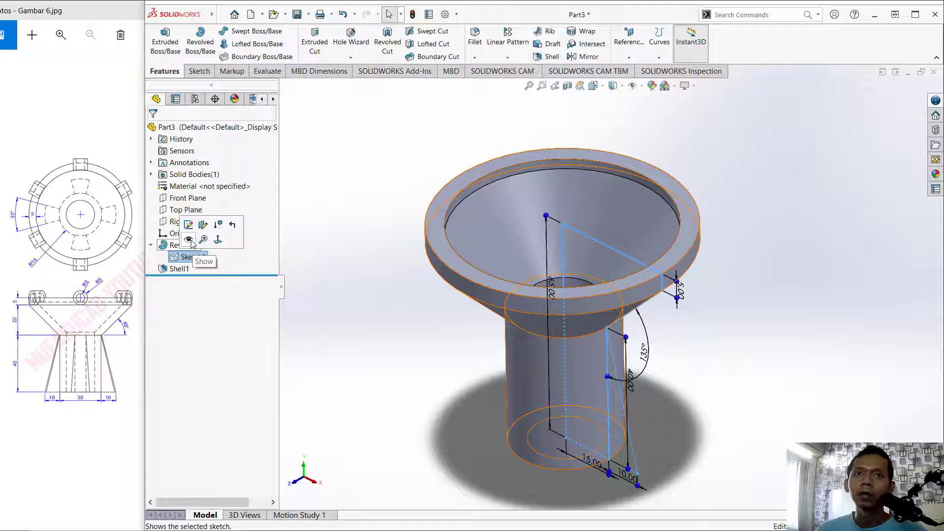
pyautogui.click(792, 346)
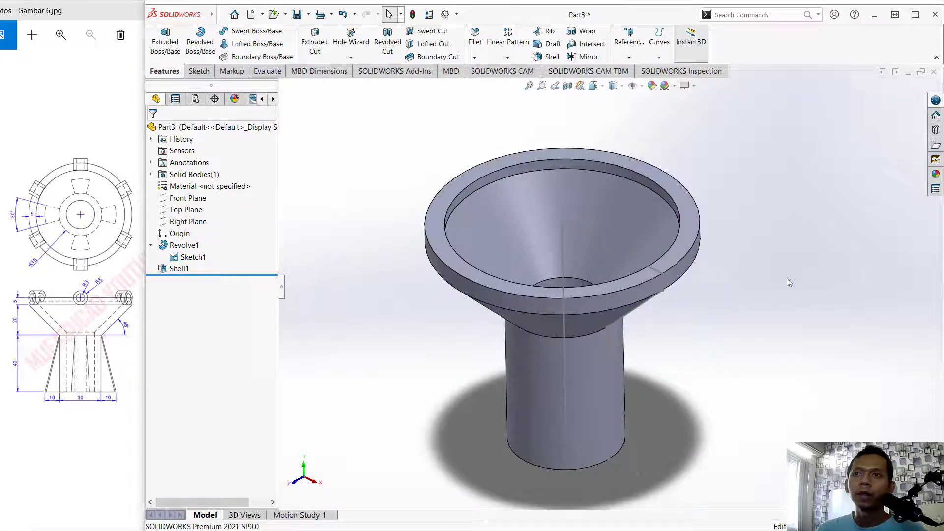
# Revolve the rib triangle region 30° as a mid-plane revolve around the sketch's 65 mm vertical line, merged with the body.
pyautogui.moveTo(787, 278); pyautogui.dragTo(775, 244, button='middle')
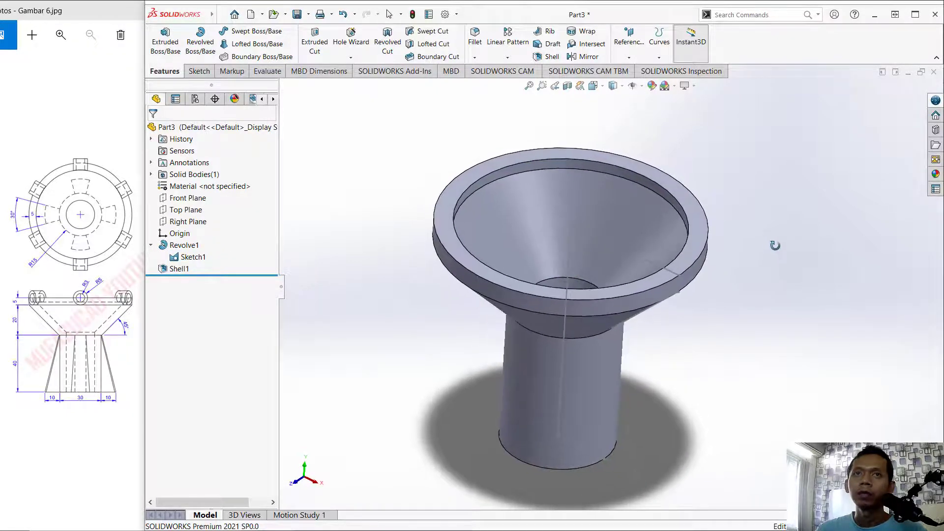
pyautogui.click(210, 52)
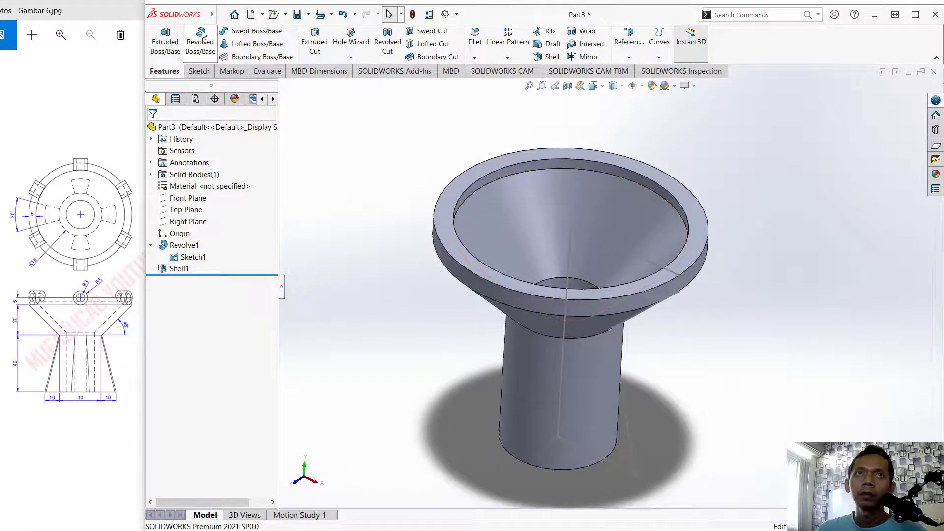
pyautogui.click(633, 457)
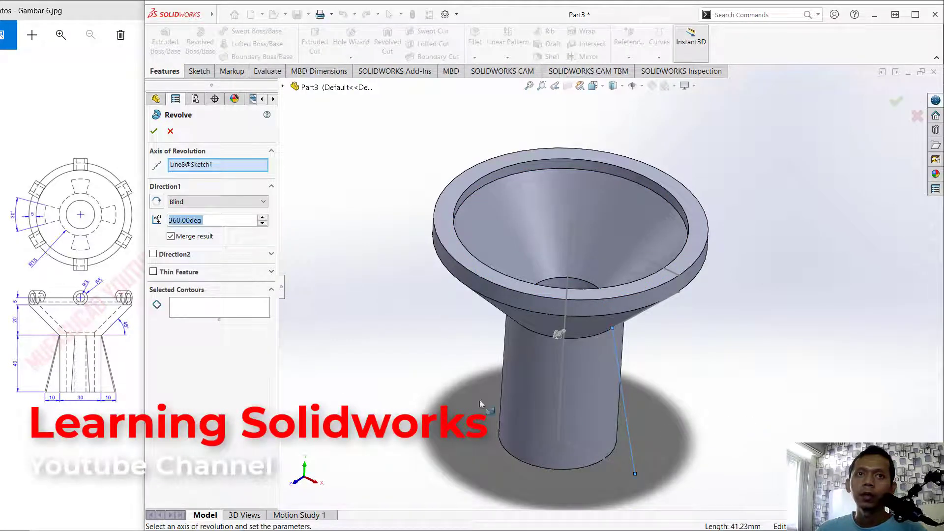
pyautogui.click(219, 309)
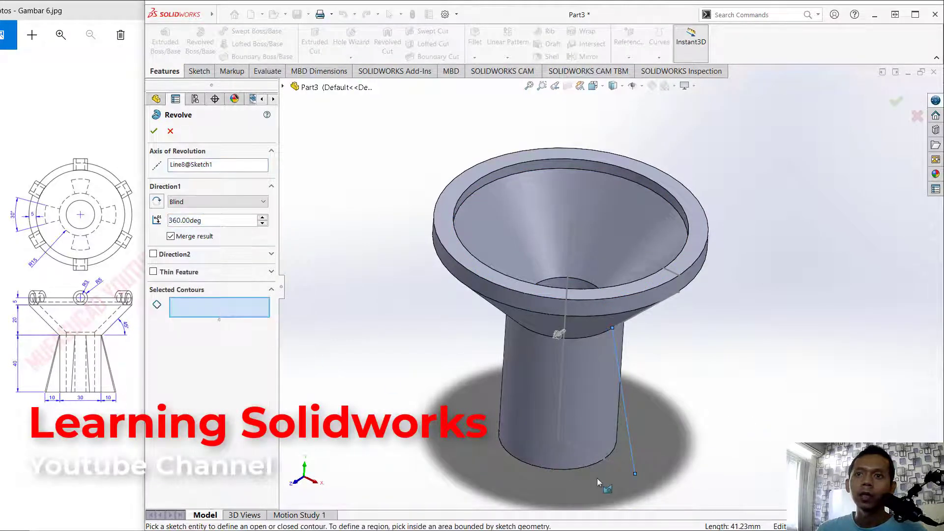
pyautogui.click(624, 453)
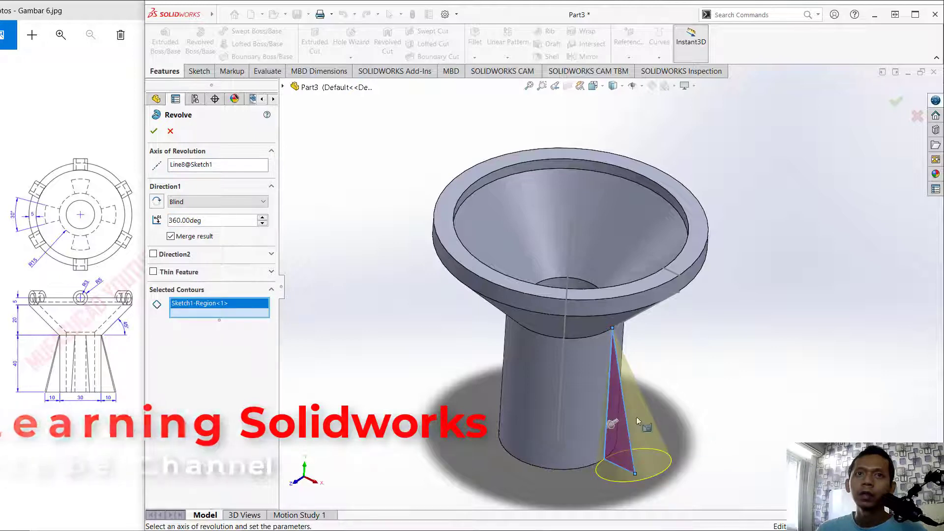
pyautogui.click(214, 166)
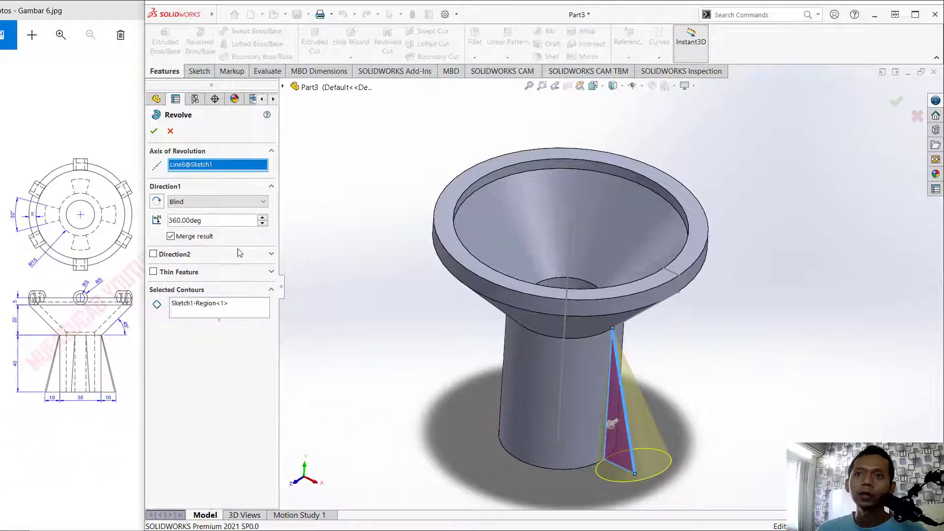
pyautogui.click(563, 369)
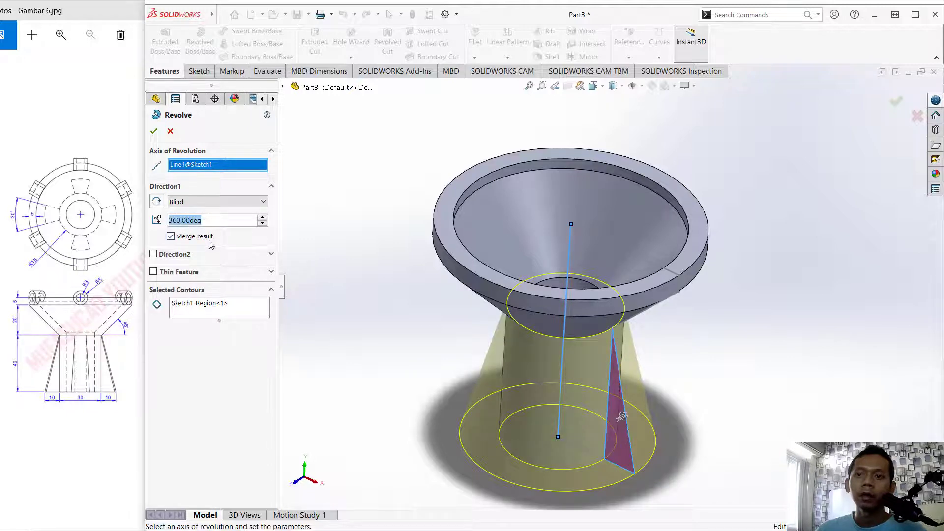
pyautogui.write('30')
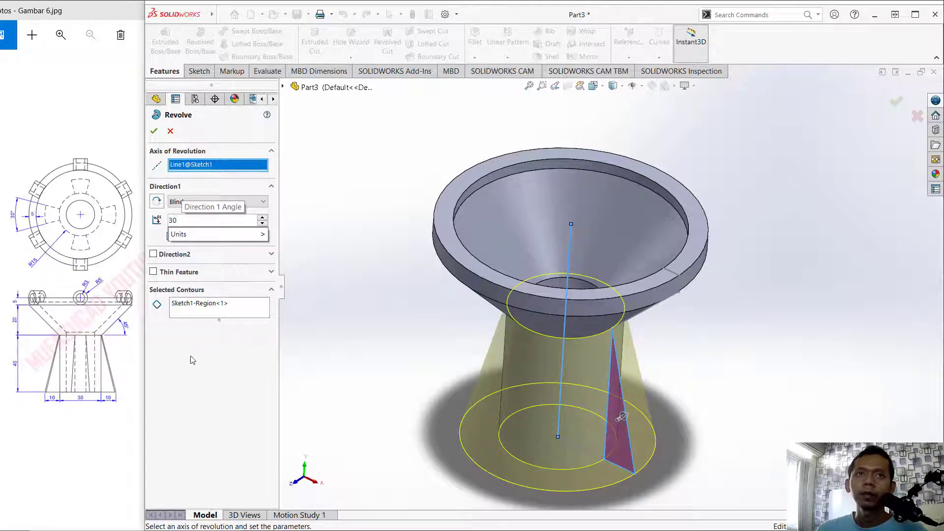
pyautogui.press('Return')
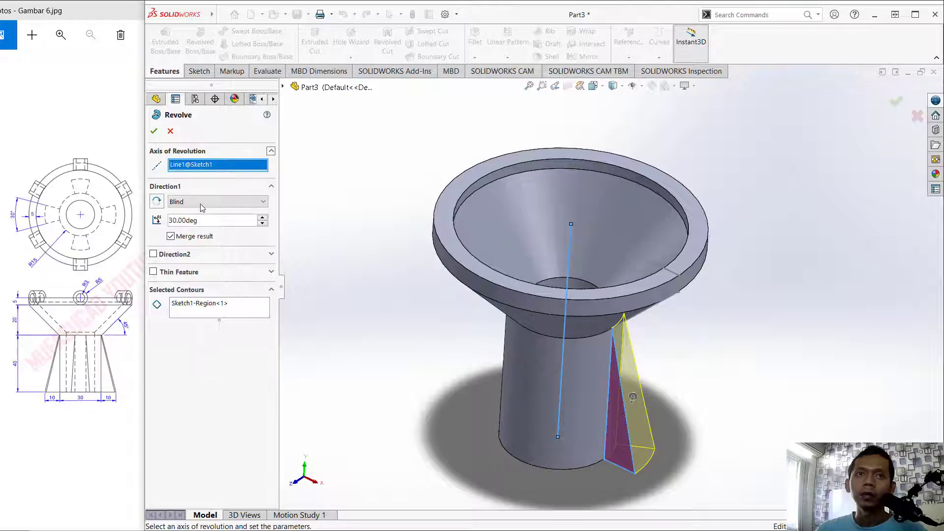
pyautogui.click(217, 202)
pyautogui.click(191, 242)
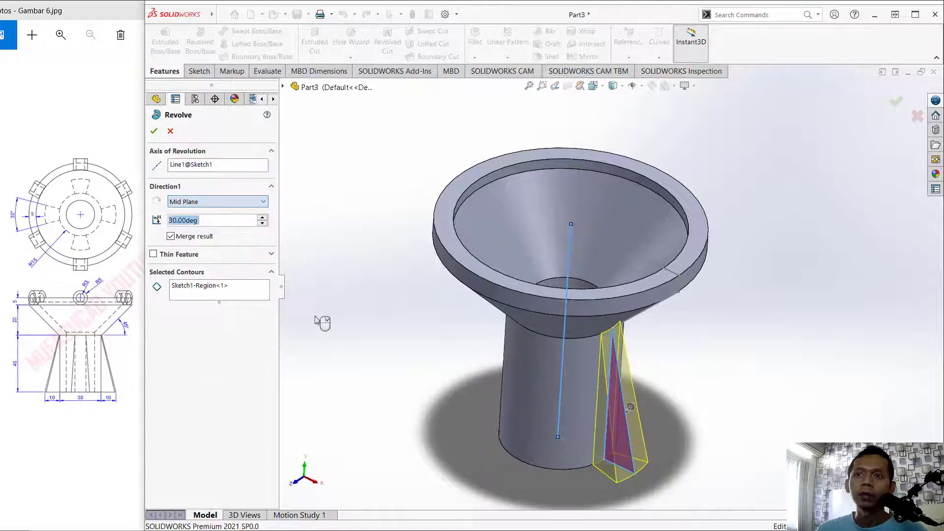
pyautogui.click(154, 131)
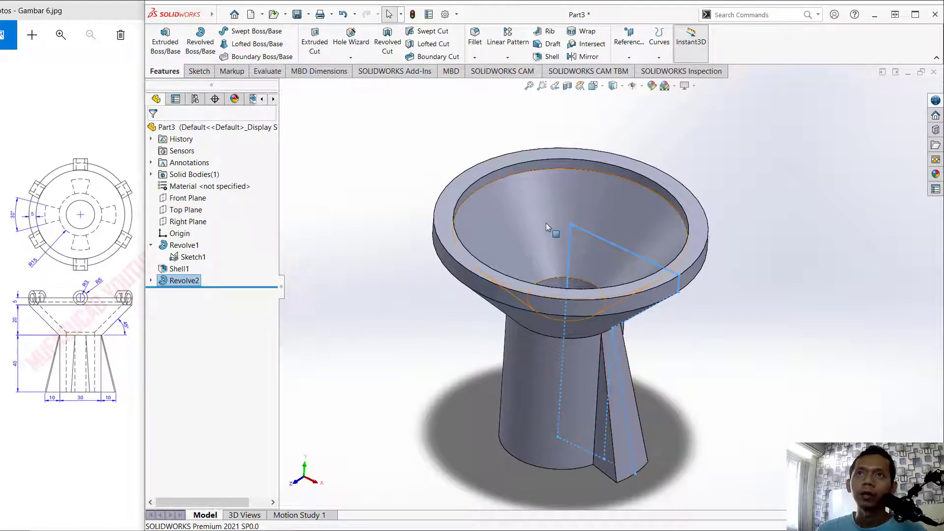
# Circular-pattern the revolved rib around the inner conical face with 4 equally spaced instances over 360°.
pyautogui.click(511, 58)
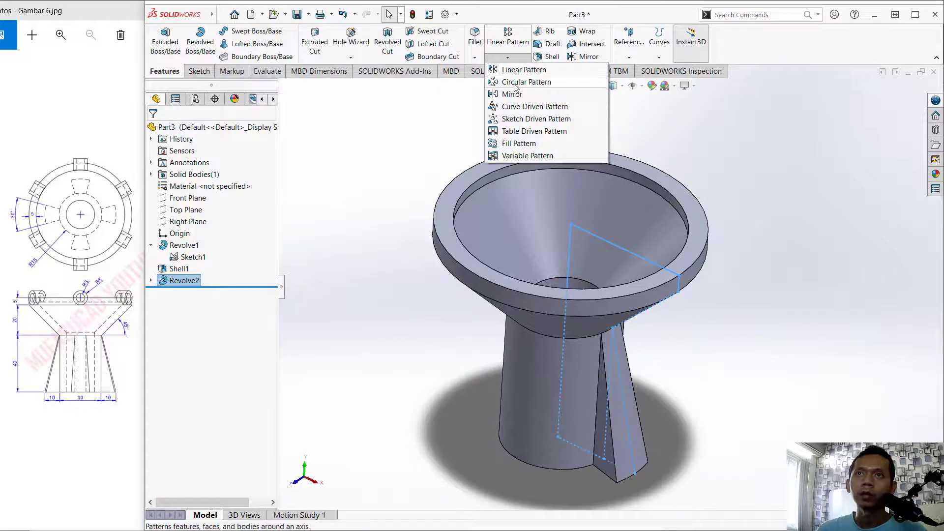
pyautogui.click(515, 87)
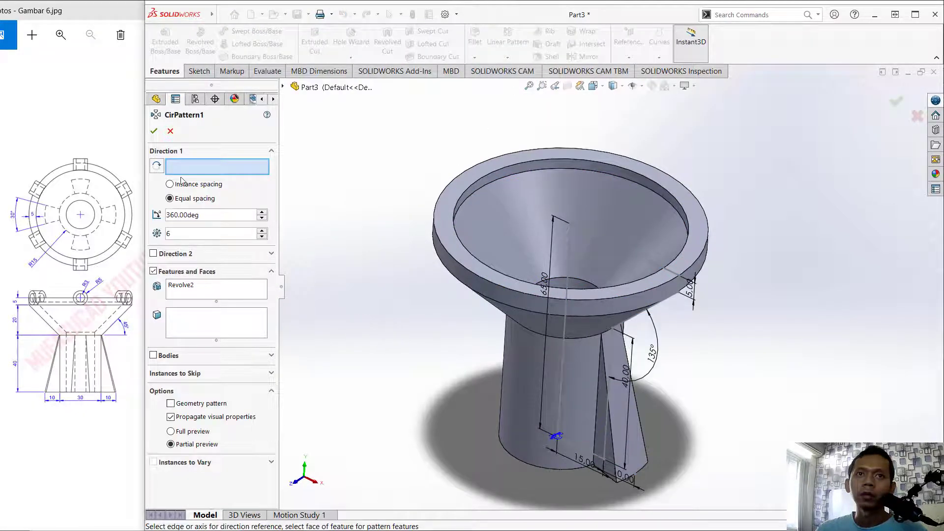
pyautogui.click(515, 202)
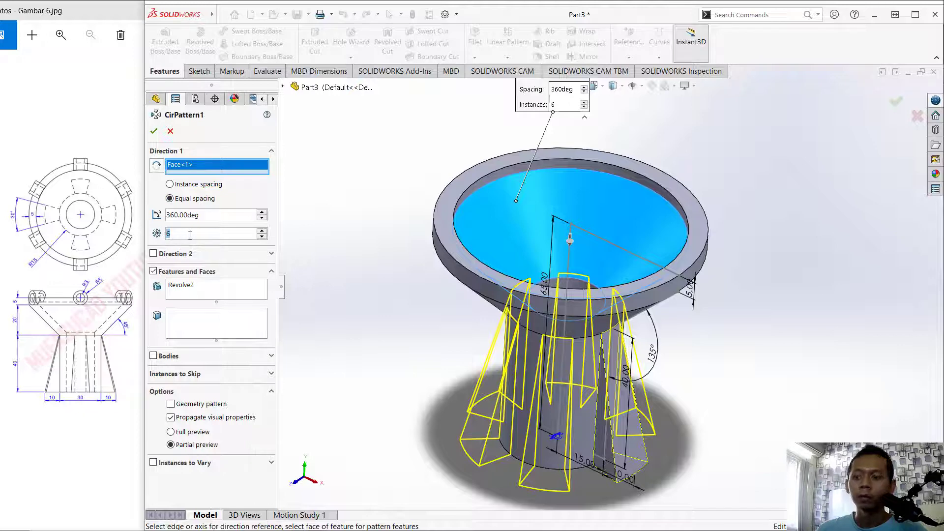
pyautogui.write('4')
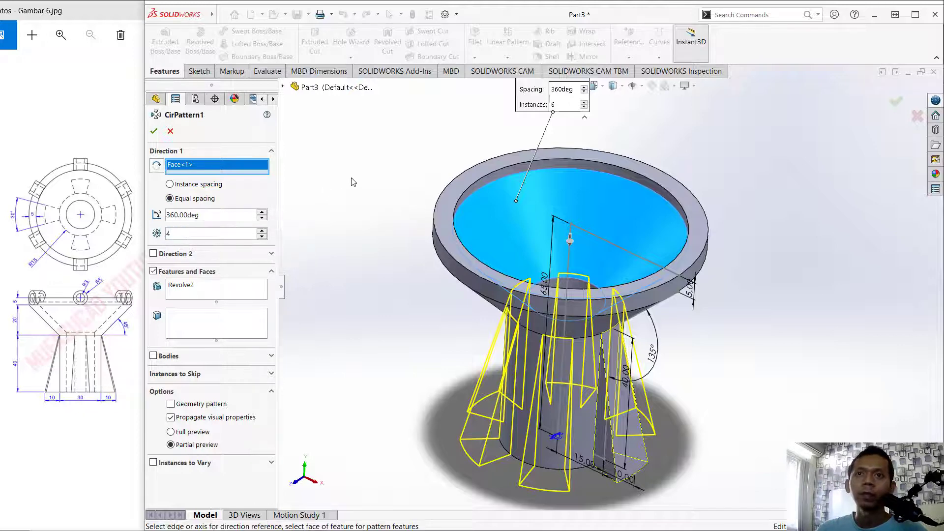
pyautogui.click(154, 132)
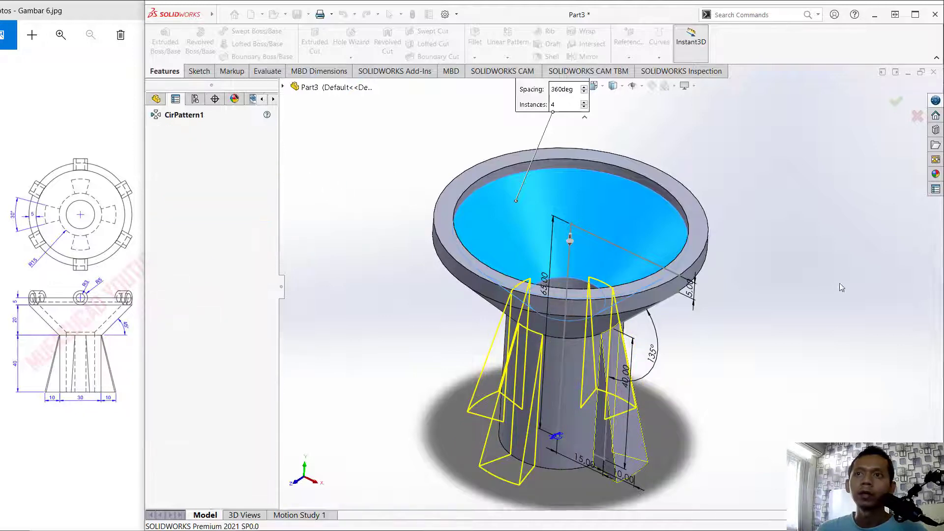
# Create a reference plane parallel to the Right Plane through the profile sketch's outer endpoint on the upper rim.
pyautogui.moveTo(782, 214); pyautogui.dragTo(780, 210, button='middle')
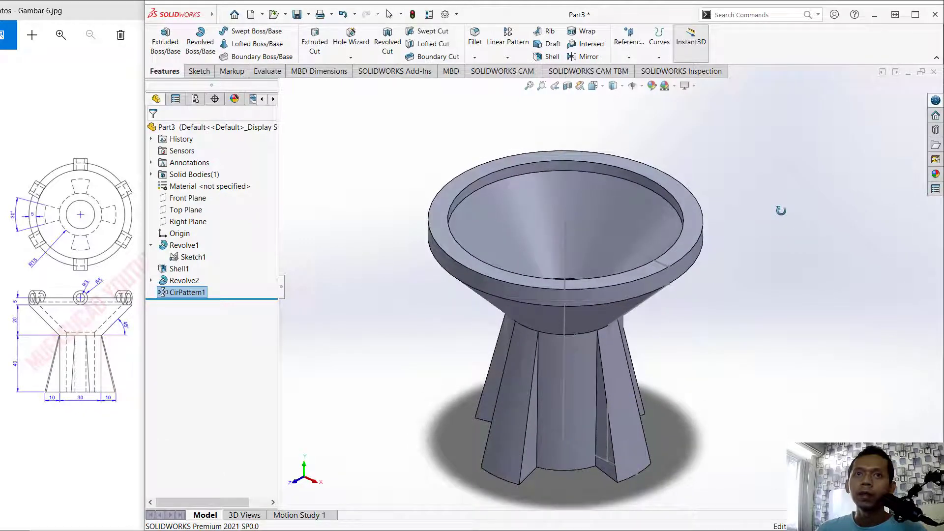
pyautogui.click(188, 222)
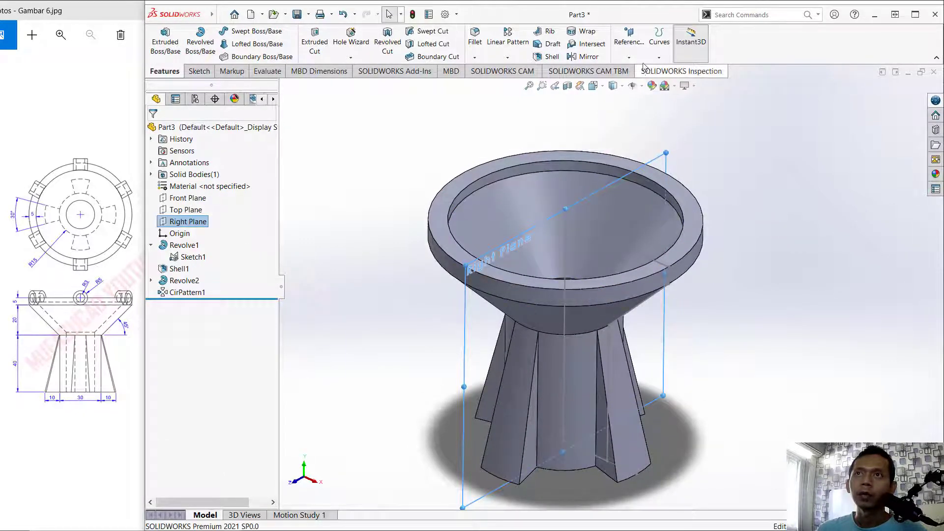
pyautogui.click(629, 43)
pyautogui.click(636, 70)
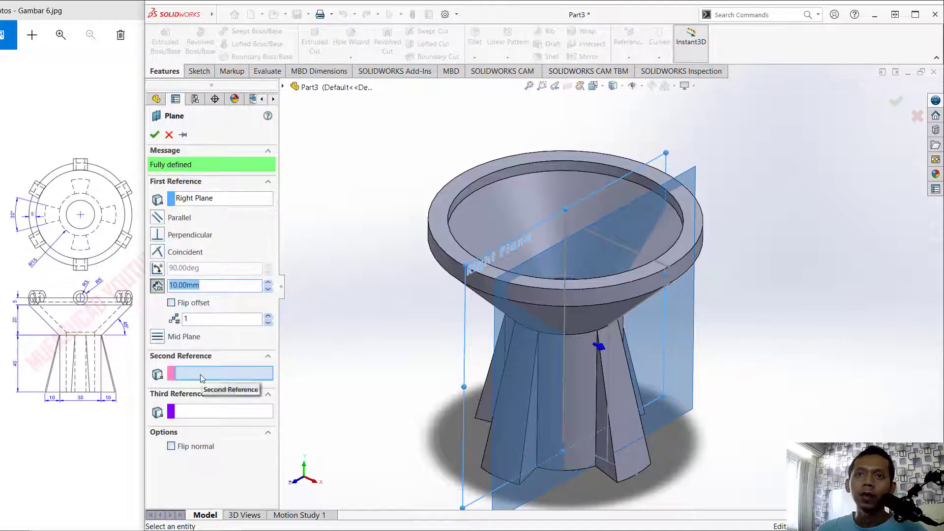
pyautogui.click(668, 267)
pyautogui.click(155, 134)
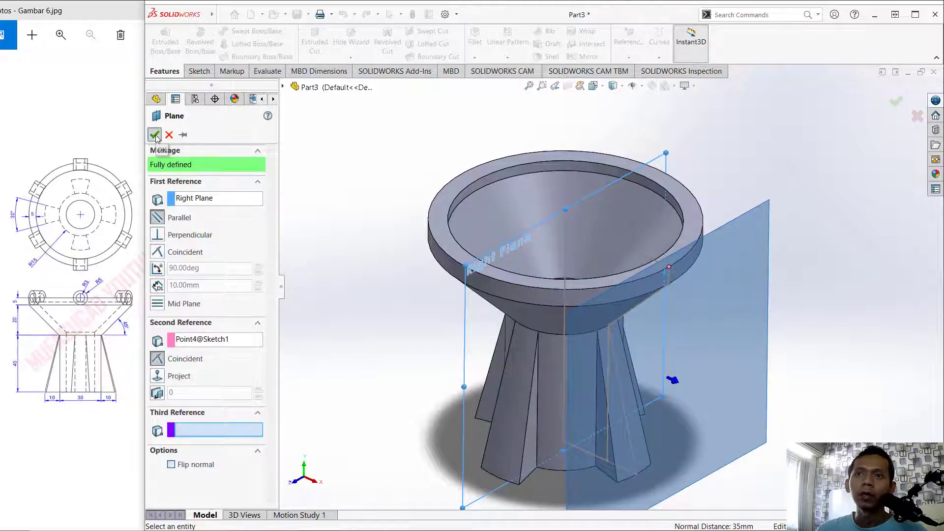
# Sketch two concentric circles on the new plane, radii about 6.4 mm and 3.5 mm, centred on the upper rim edge's midpoint.
pyautogui.click(199, 72)
pyautogui.click(160, 37)
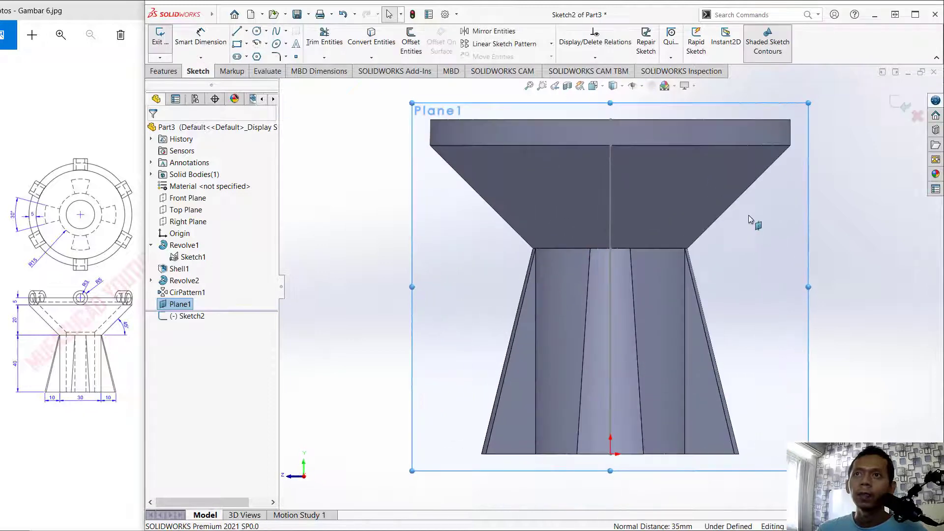
pyautogui.scroll(-1, 748, 291)
pyautogui.scroll(2, 573, 216)
pyautogui.scroll(-3, 598, 217)
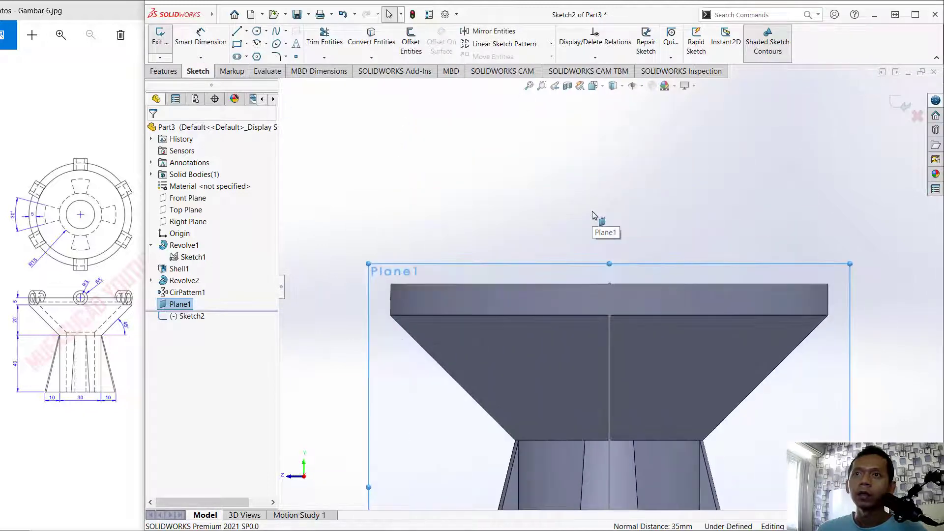
pyautogui.click(258, 32)
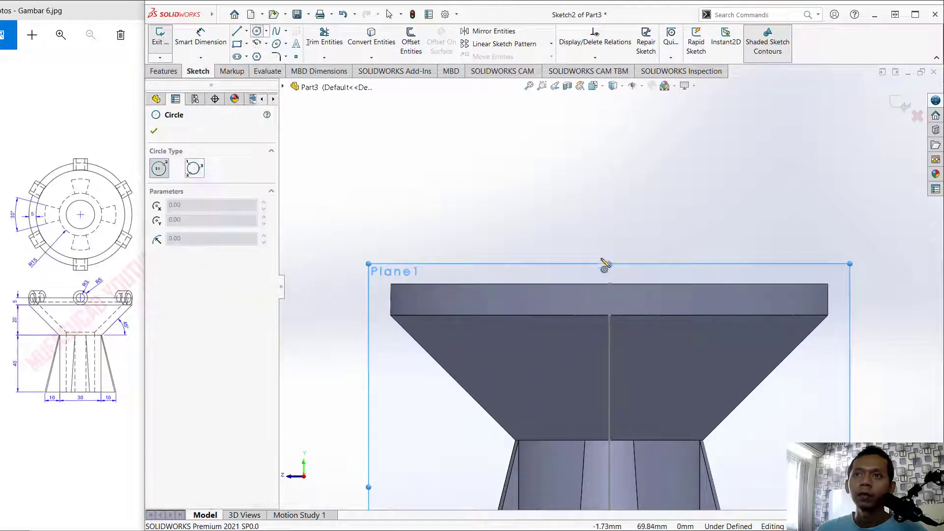
pyautogui.click(610, 284)
pyautogui.click(639, 256)
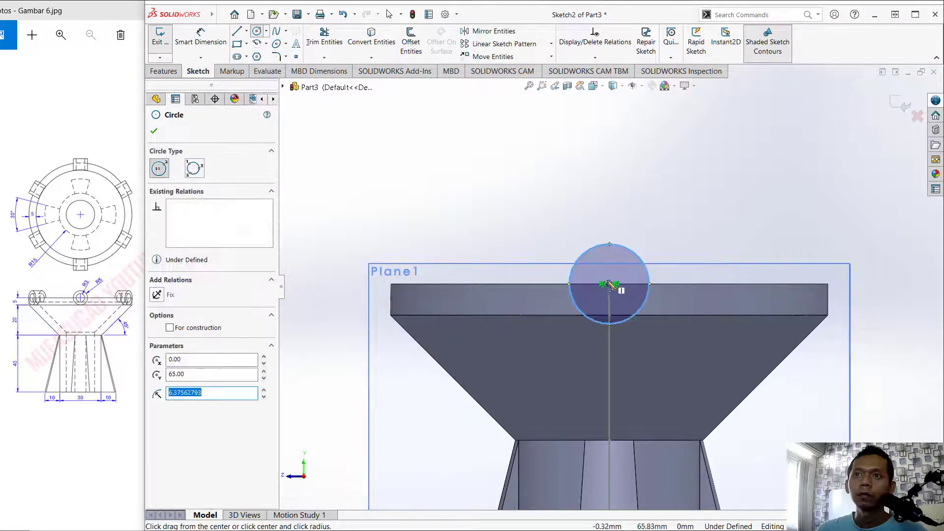
pyautogui.click(609, 284)
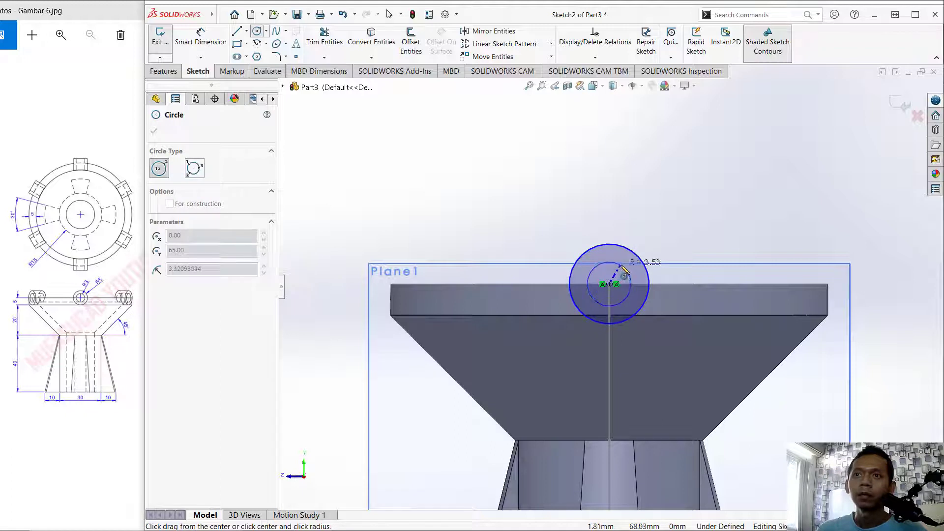
pyautogui.click(628, 271)
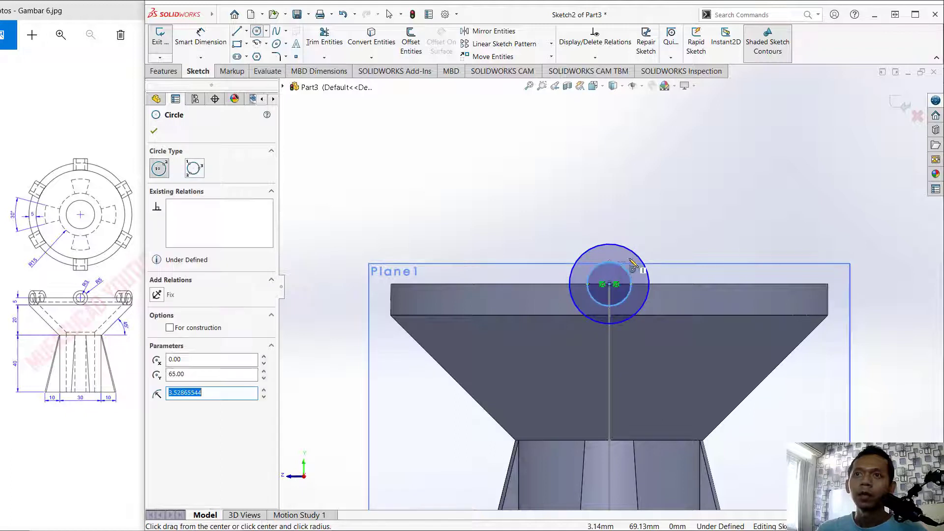
# Dimension the outer circle to 10 mm diameter and the inner circle to 6 mm diameter.
pyautogui.click(201, 37)
pyautogui.click(633, 254)
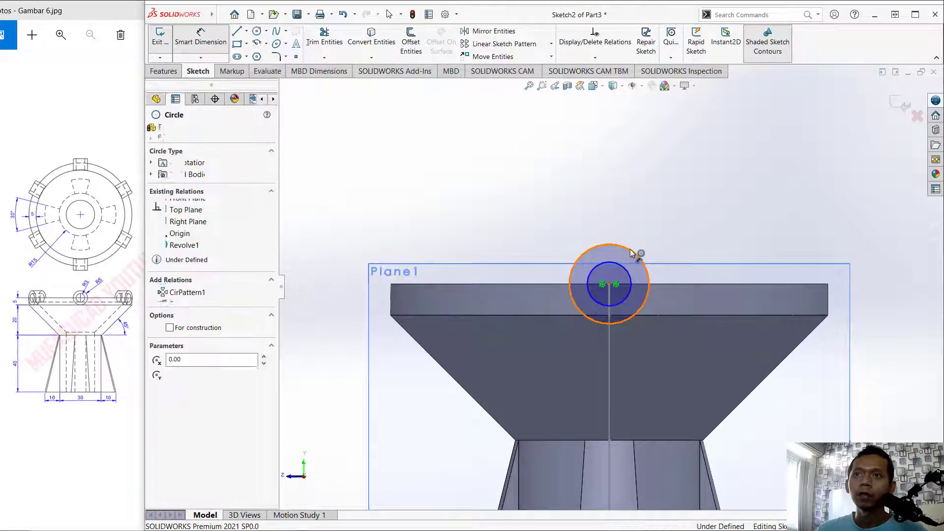
pyautogui.click(661, 221)
pyautogui.write('10')
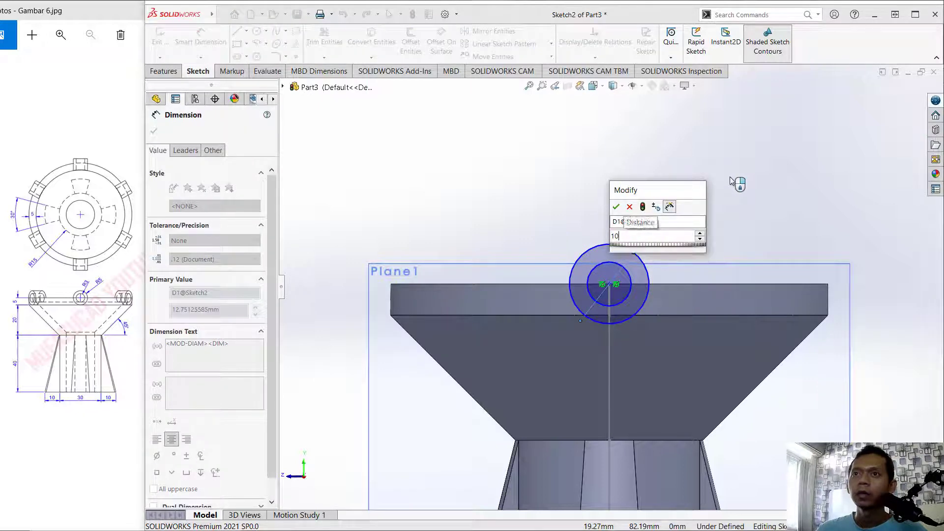
pyautogui.press('Return')
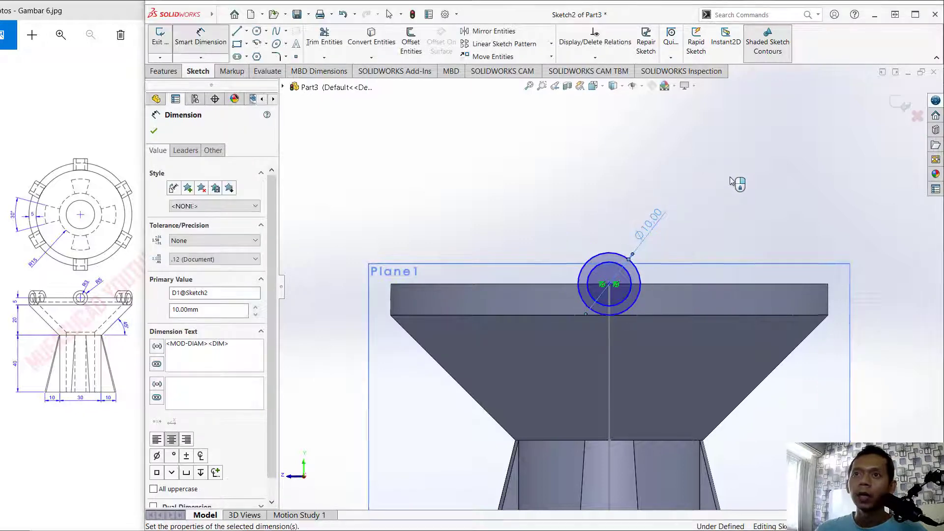
pyautogui.click(611, 266)
pyautogui.click(596, 202)
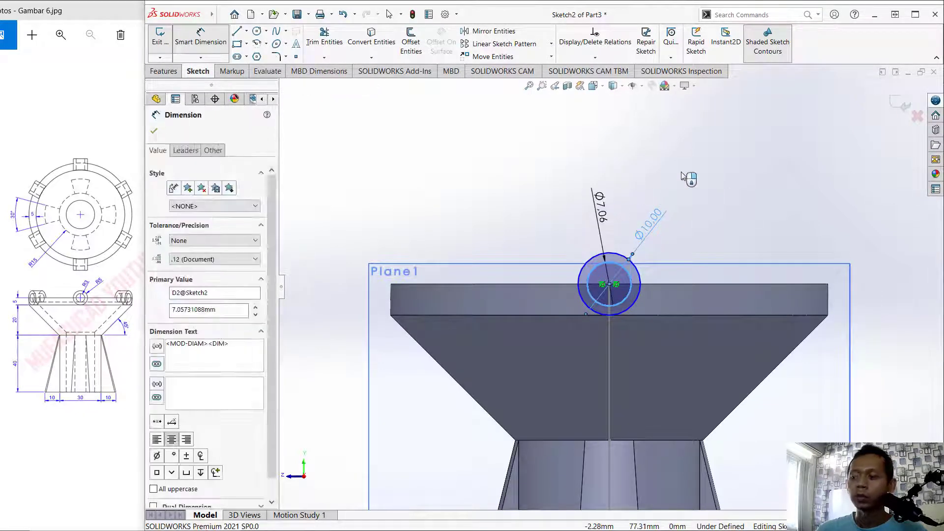
pyautogui.write('6')
pyautogui.press('Return')
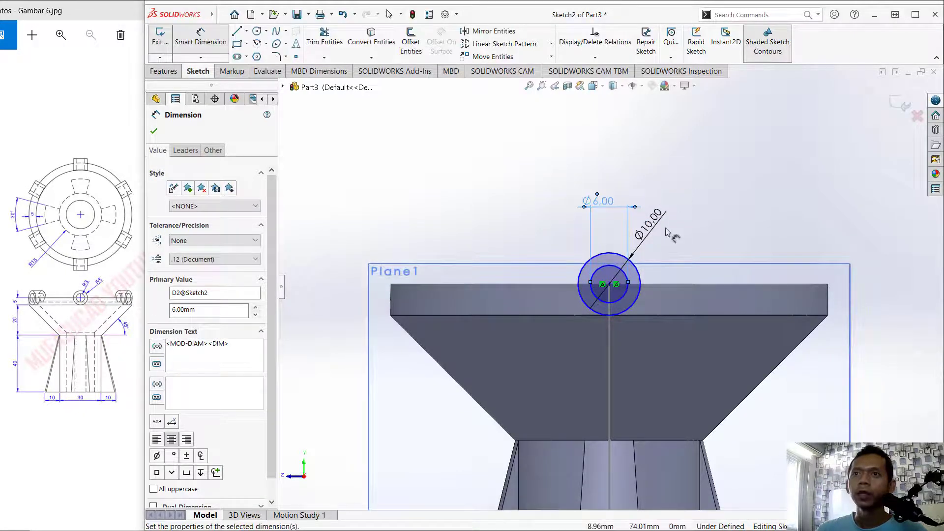
# Draw a horizontal line through the circles' centre, spanning the full width of the outer circle.
pyautogui.click(236, 31)
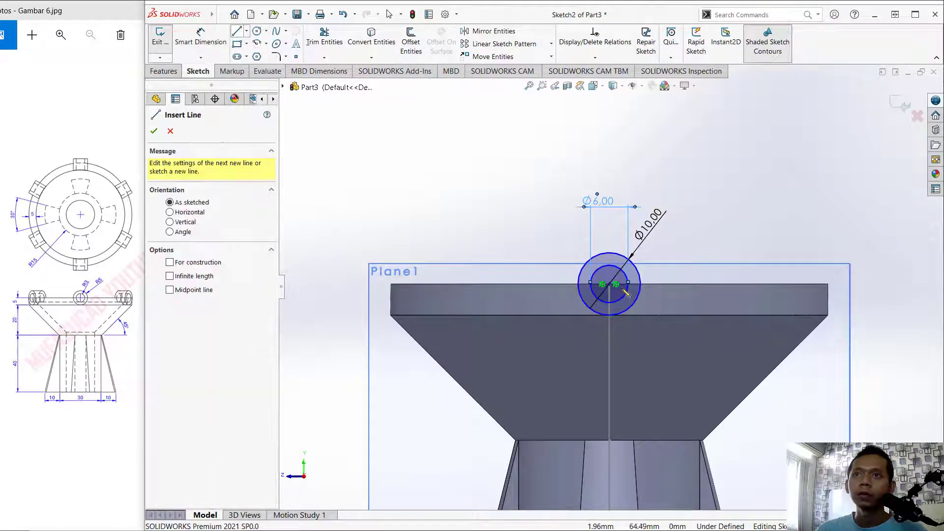
pyautogui.scroll(-3, 595, 281)
pyautogui.click(594, 282)
pyautogui.click(549, 282)
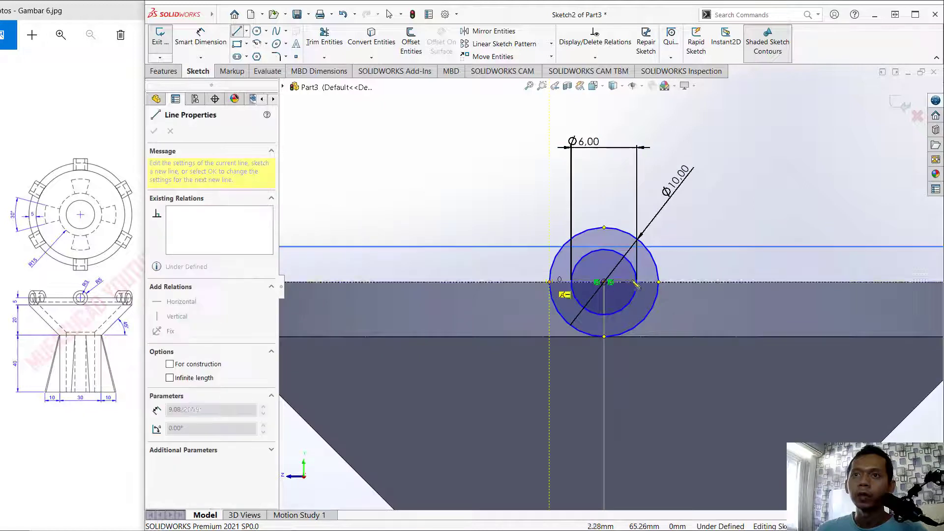
pyautogui.click(658, 282)
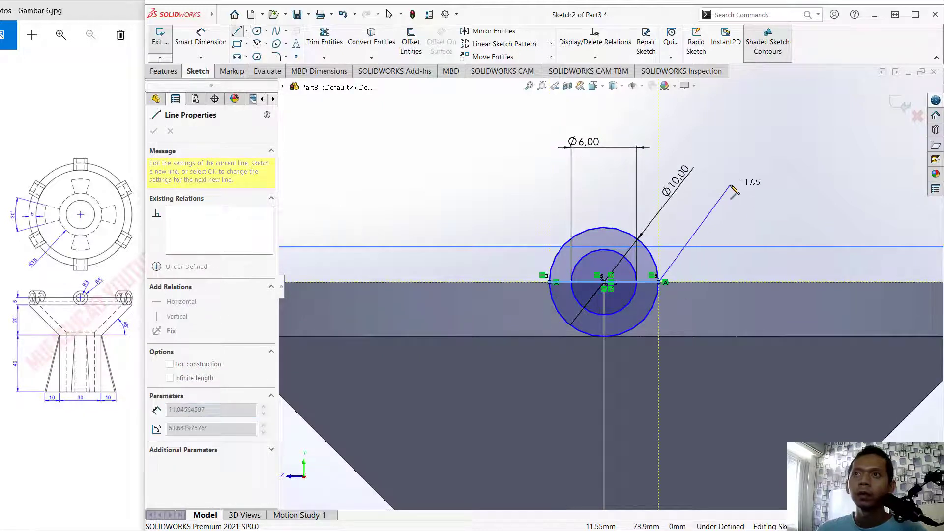
pyautogui.rightClick(729, 183)
pyautogui.click(762, 191)
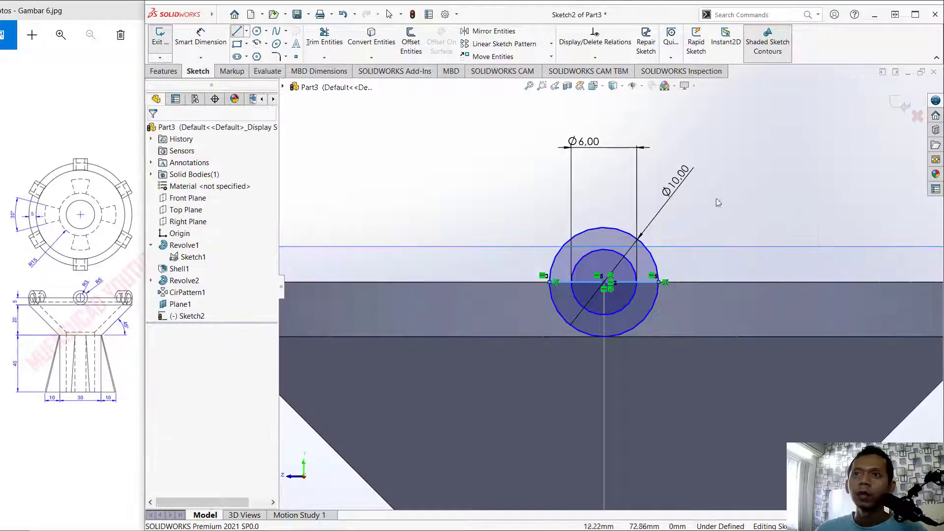
# Extrude the upper half-ring region 12 mm blind toward the inside of the bowl, merged with the body.
pyautogui.click(180, 71)
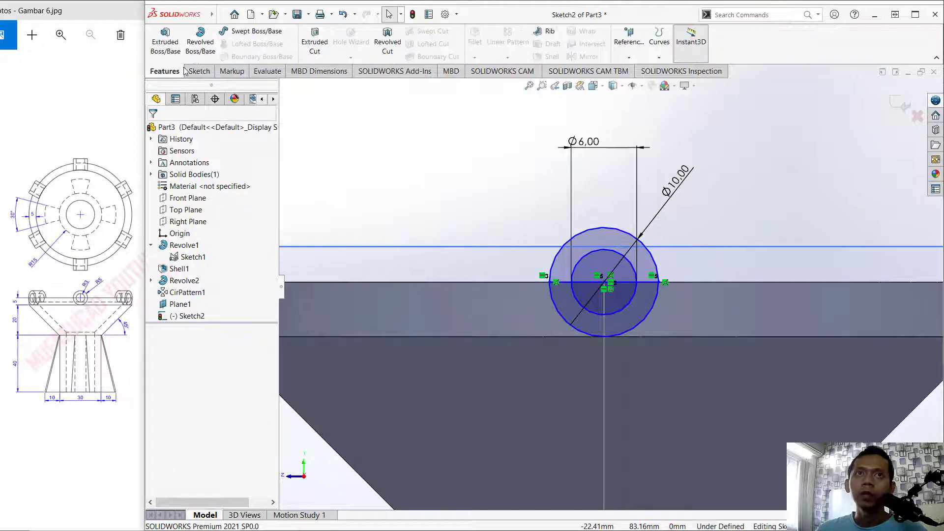
pyautogui.click(164, 43)
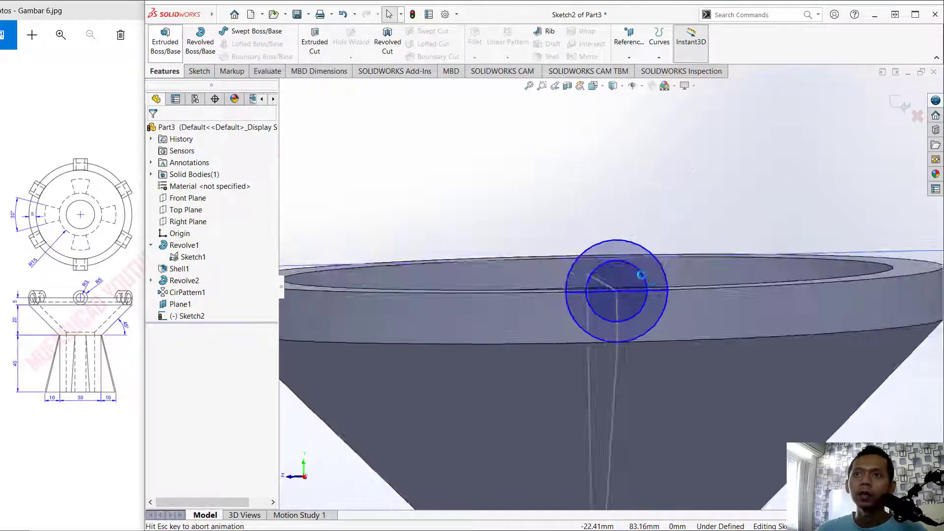
pyautogui.scroll(-4, 703, 253)
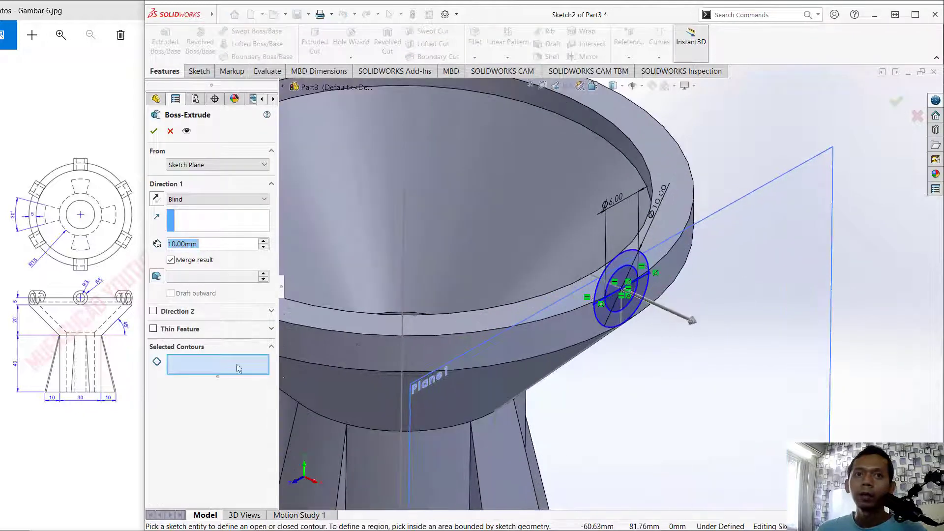
pyautogui.click(205, 365)
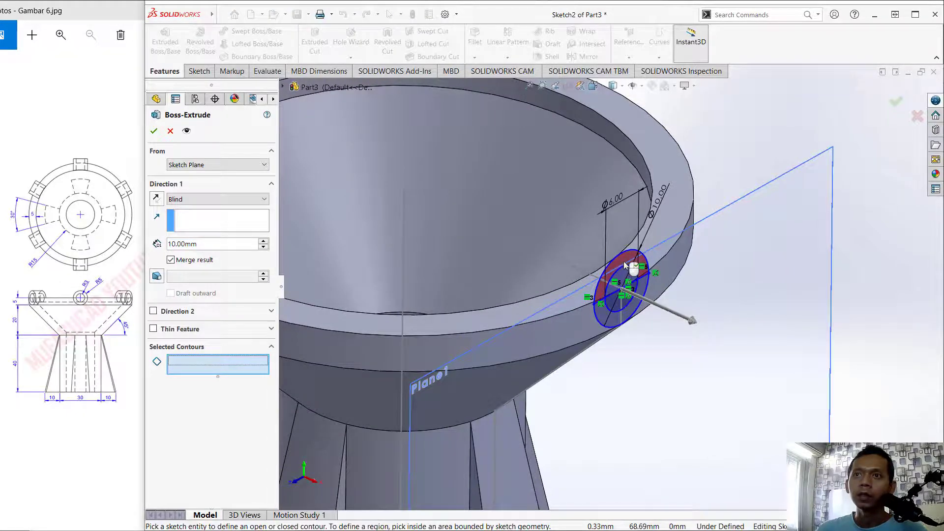
pyautogui.click(625, 266)
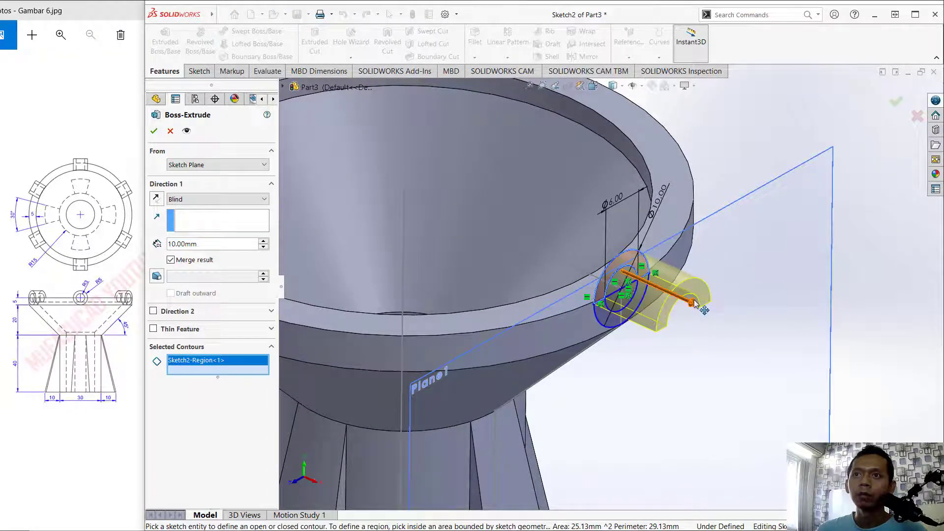
pyautogui.moveTo(698, 307)
pyautogui.mouseDown()
pyautogui.moveTo(552, 259)
pyautogui.moveTo(577, 247)
pyautogui.mouseUp()
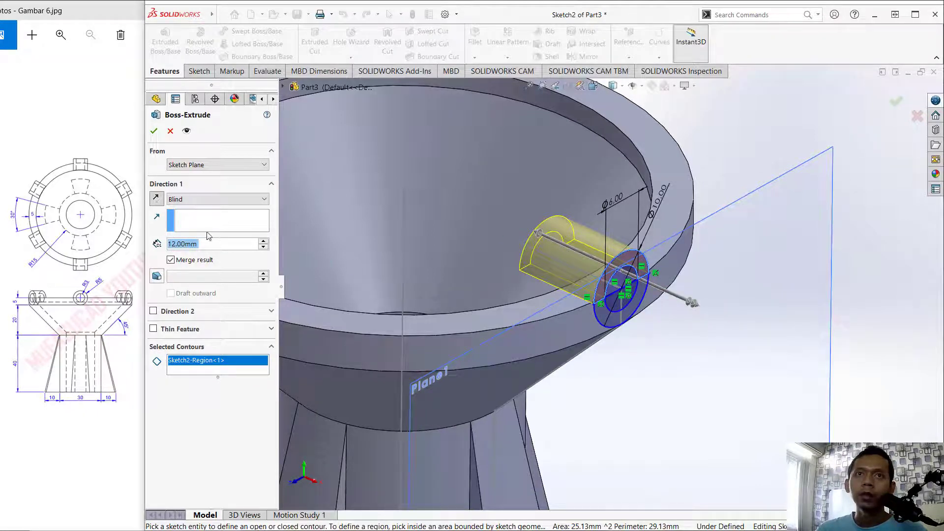
pyautogui.click(154, 131)
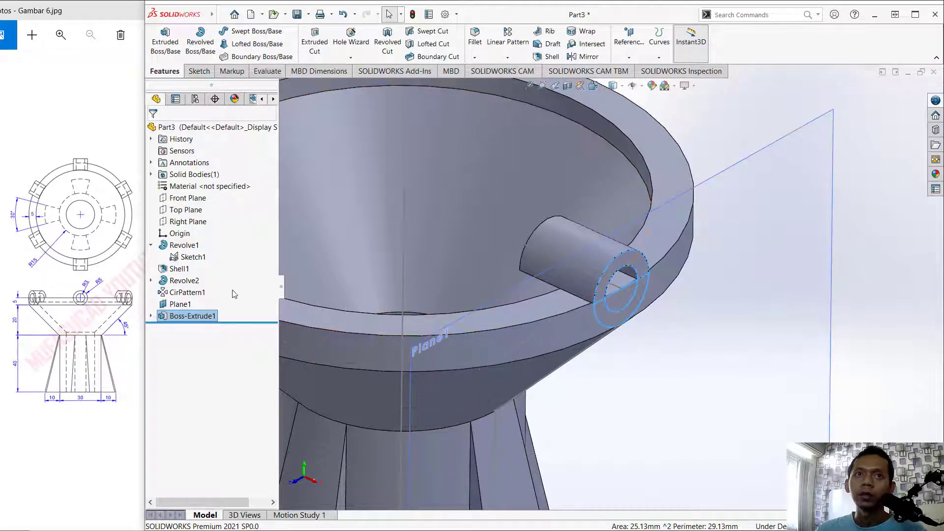
# Hide the revolved body's profile sketch and show the ring sketch used by the half-ring extrusion.
pyautogui.rightClick(200, 261)
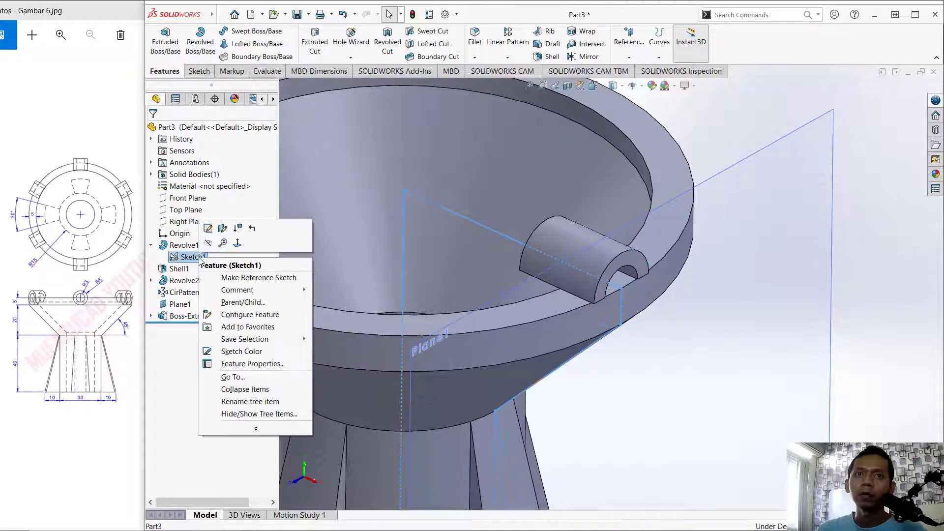
pyautogui.click(208, 244)
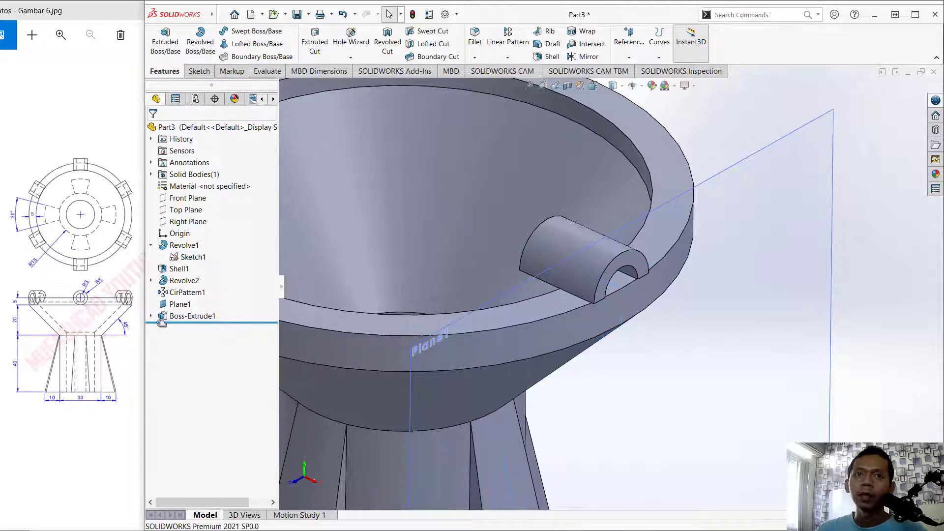
pyautogui.click(151, 317)
pyautogui.rightClick(210, 328)
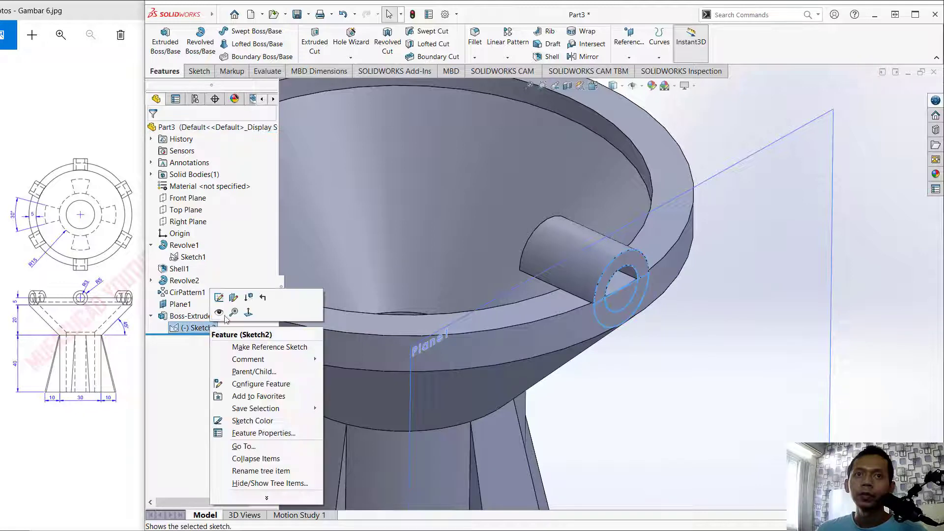
pyautogui.click(218, 313)
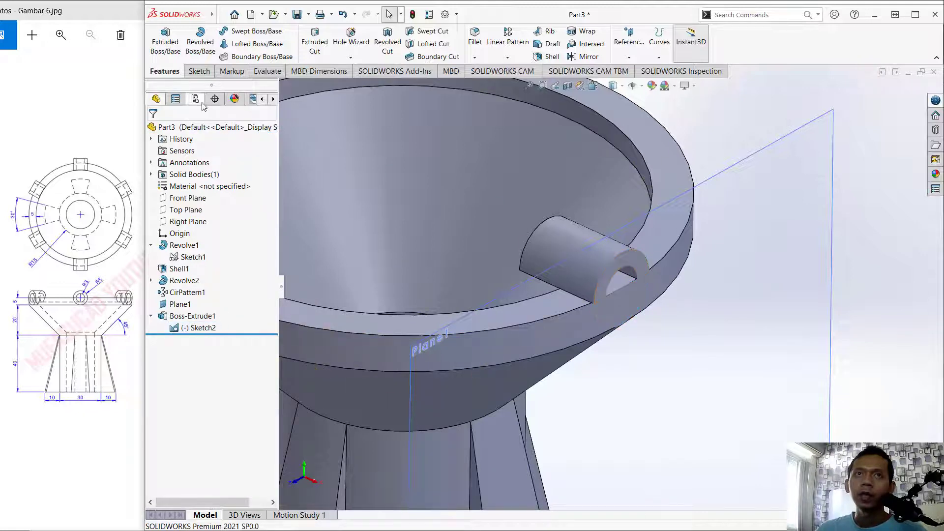
# Start a boss extrusion from the ring sketch using only its upper and lower half-ring regions, removing the full outer-circle contour.
pyautogui.click(172, 49)
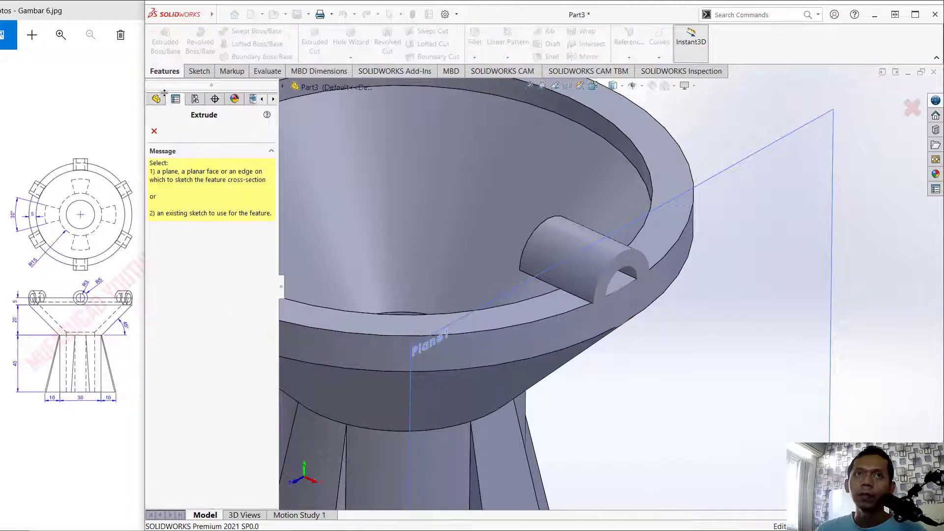
pyautogui.click(627, 319)
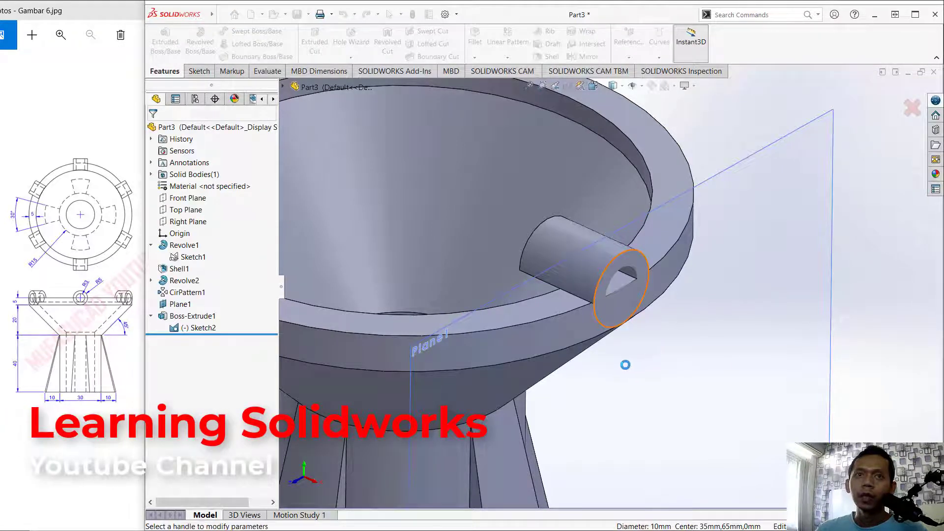
pyautogui.click(231, 368)
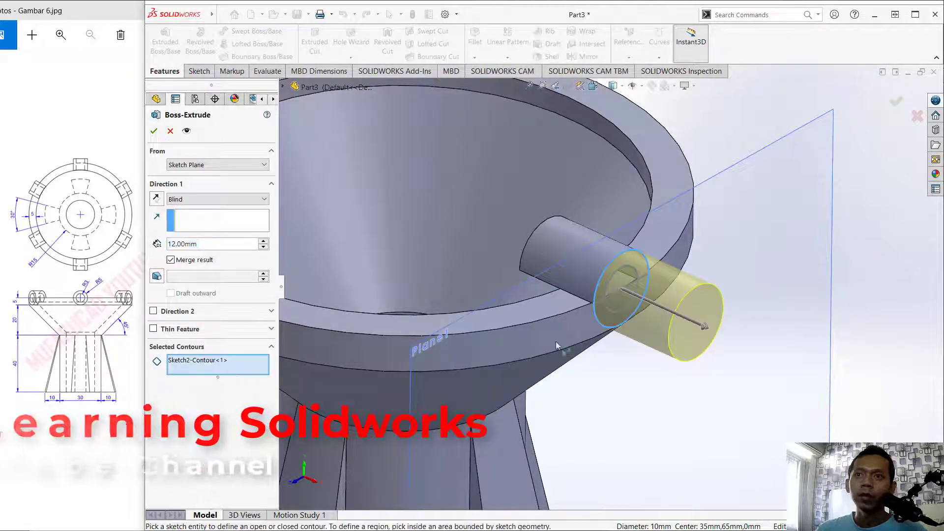
pyautogui.click(611, 274)
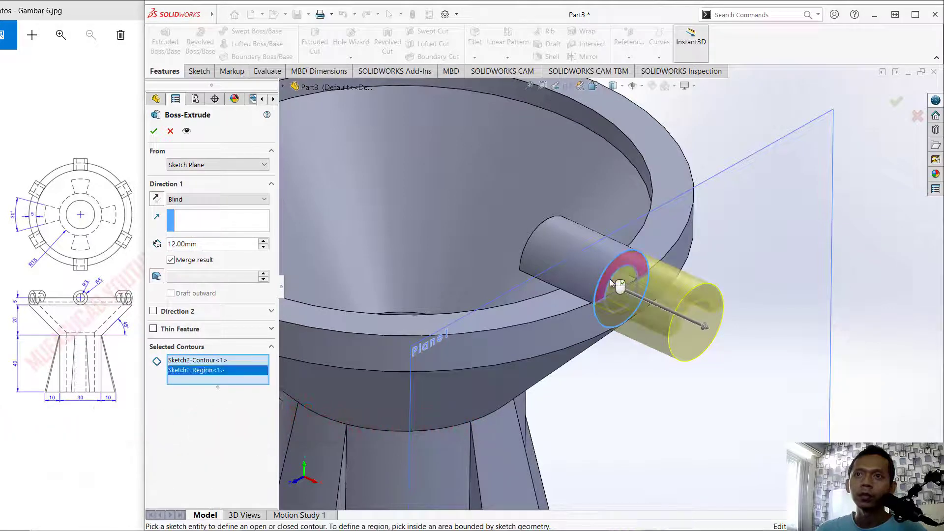
pyautogui.click(610, 318)
pyautogui.rightClick(193, 361)
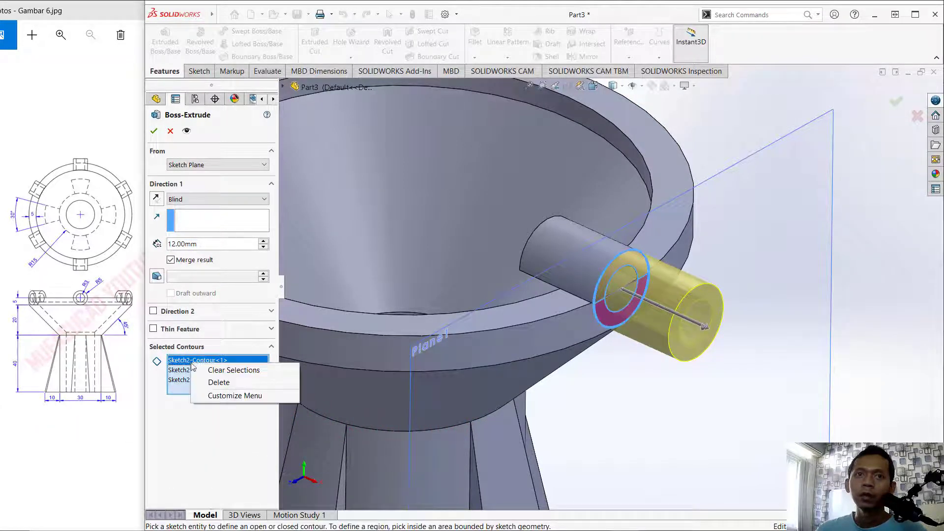
pyautogui.click(220, 382)
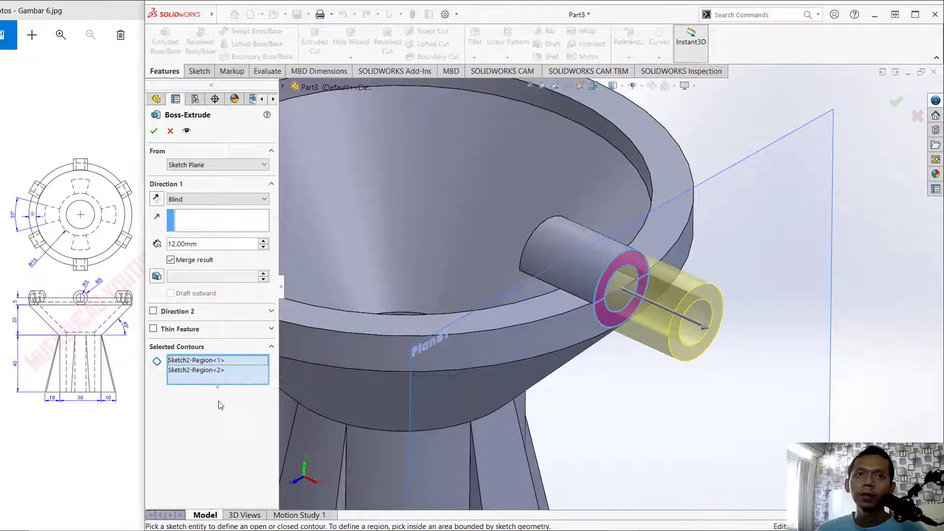
# Extrude the ring regions 3 mm blind in both directions from the sketch plane, merged with the body.
pyautogui.click(153, 312)
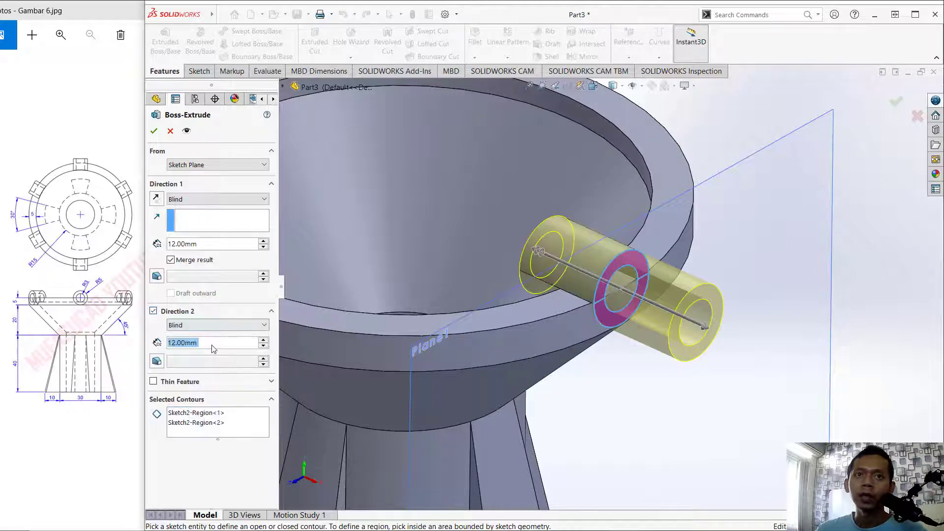
pyautogui.write('3')
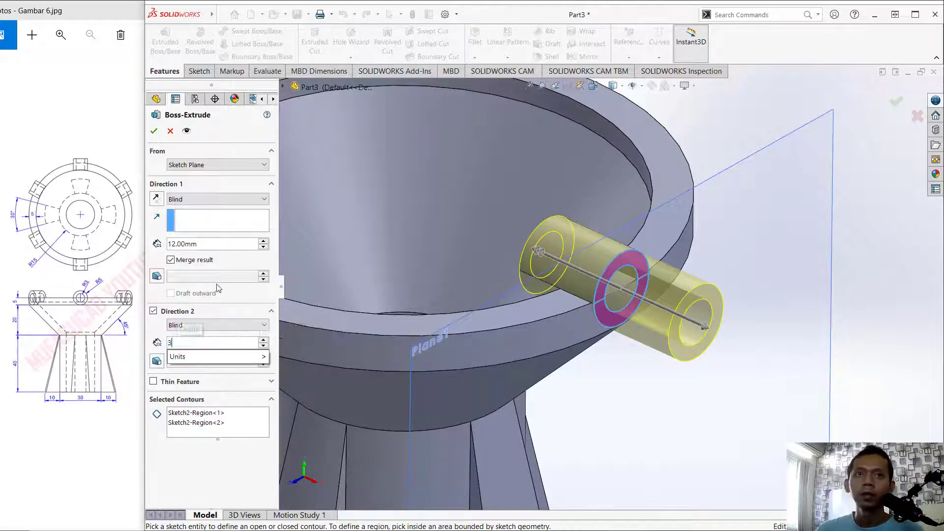
pyautogui.press('Return')
pyautogui.doubleClick(197, 244)
pyautogui.write('3')
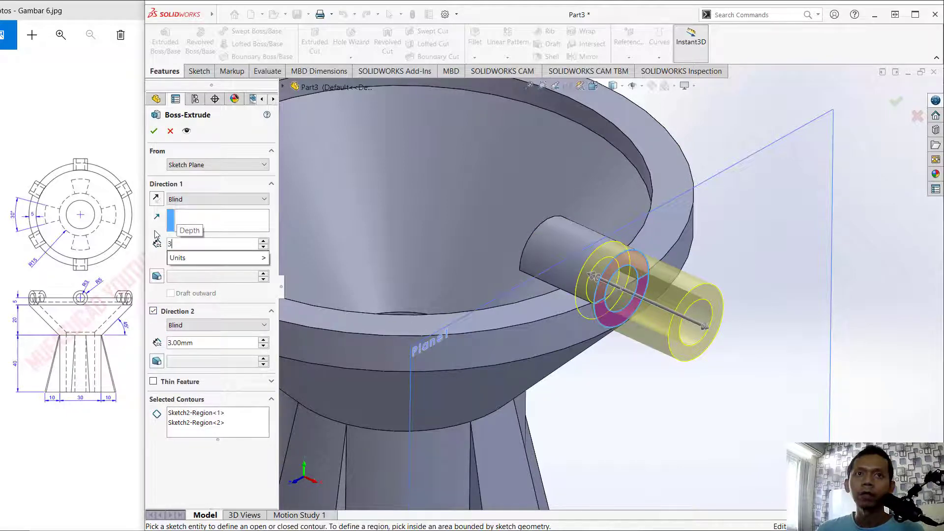
pyautogui.press('Return')
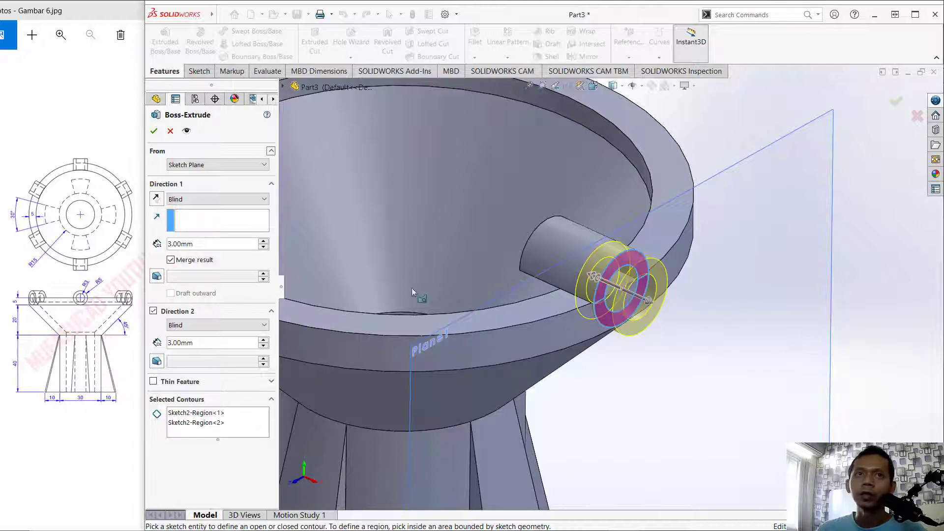
pyautogui.click(154, 130)
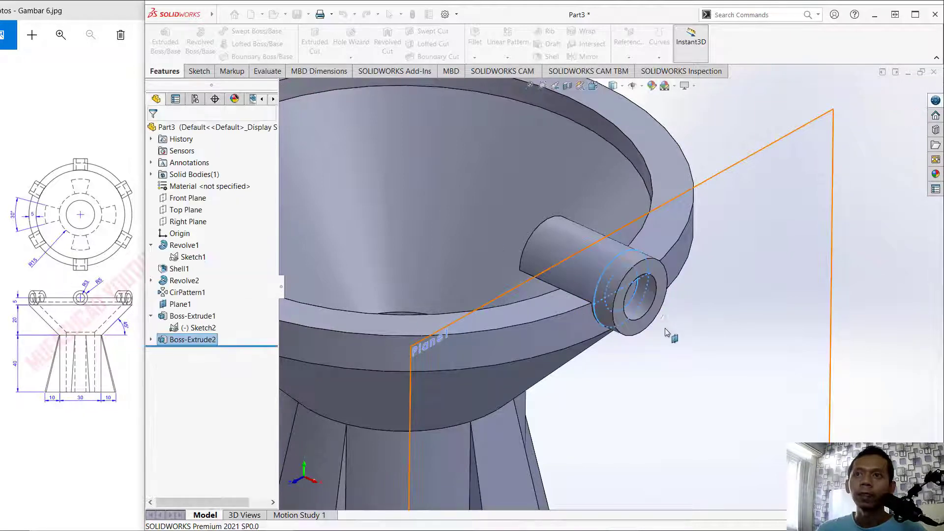
pyautogui.moveTo(670, 330); pyautogui.dragTo(638, 315, button='middle')
pyautogui.click(742, 387)
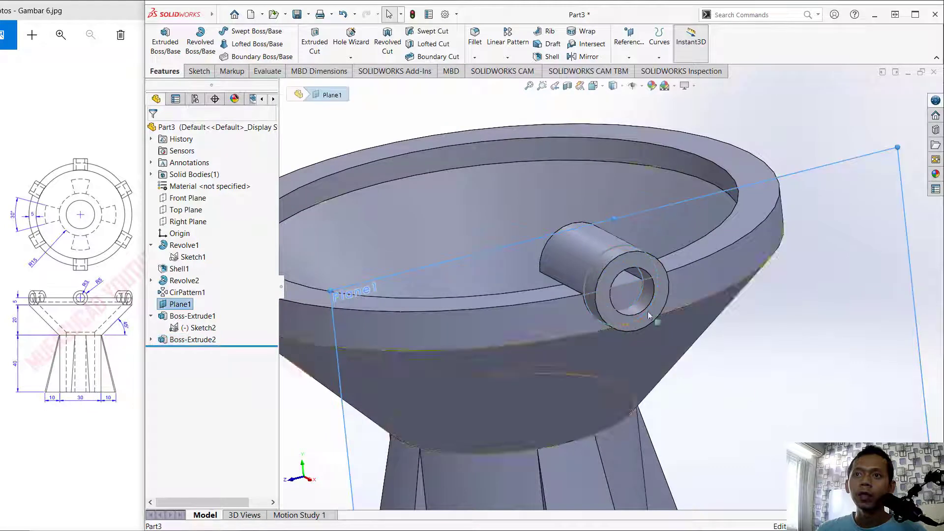
pyautogui.click(319, 42)
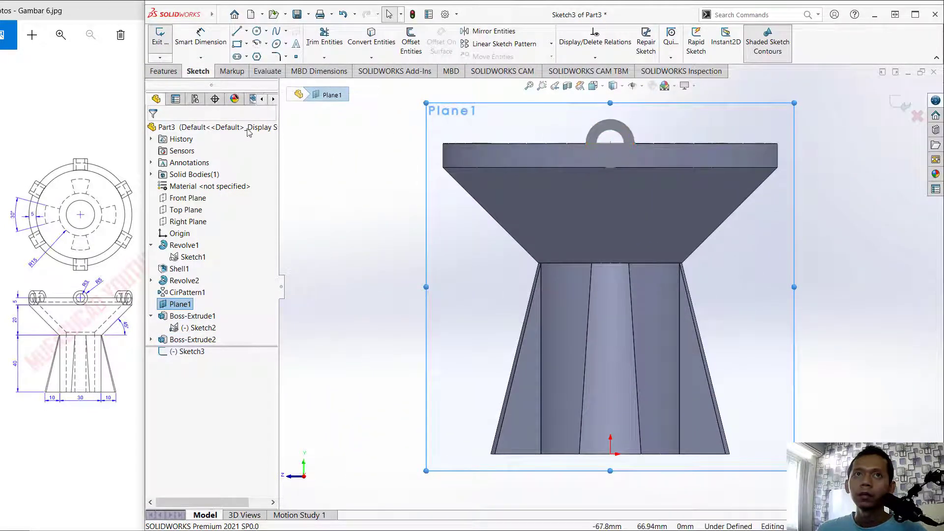
pyautogui.click(160, 37)
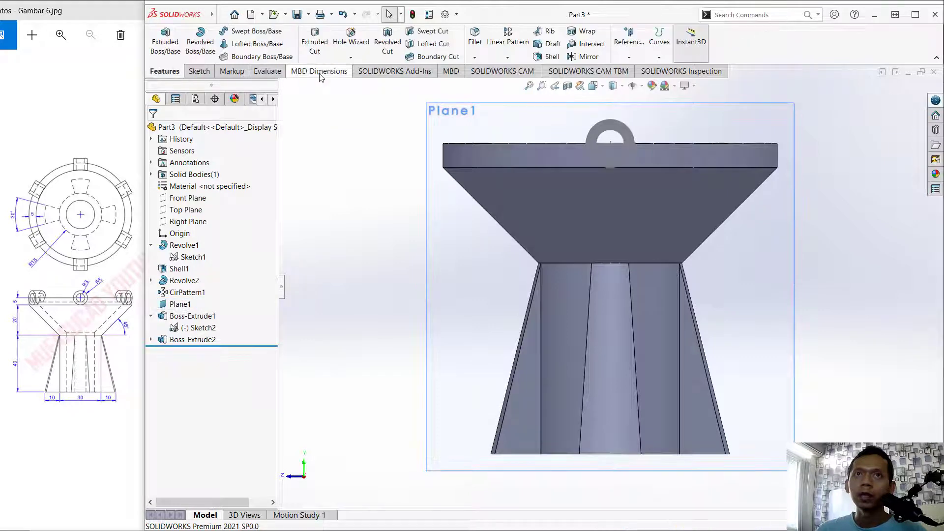
# Cut the ring sketch's inner circle 11 mm blind through the lug toward the inside of the bowl.
pyautogui.click(310, 44)
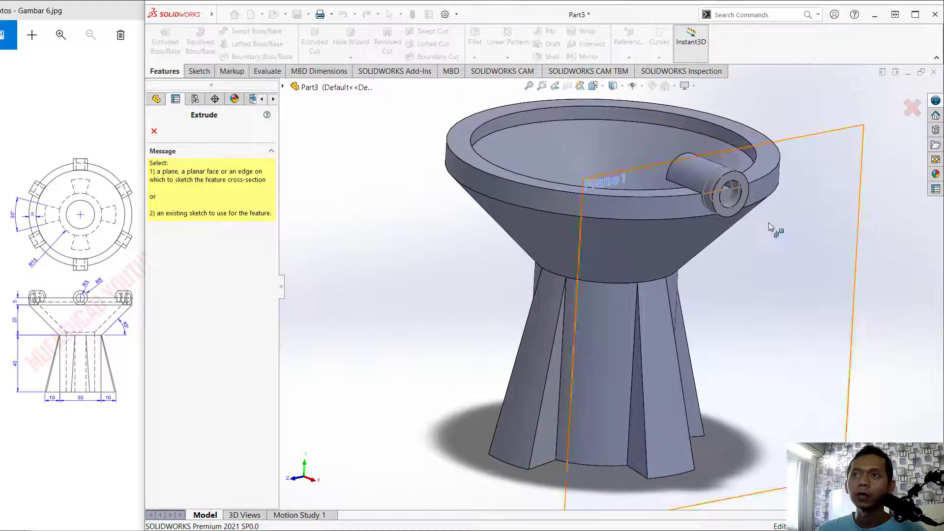
pyautogui.scroll(5, 734, 185)
pyautogui.scroll(3, 734, 186)
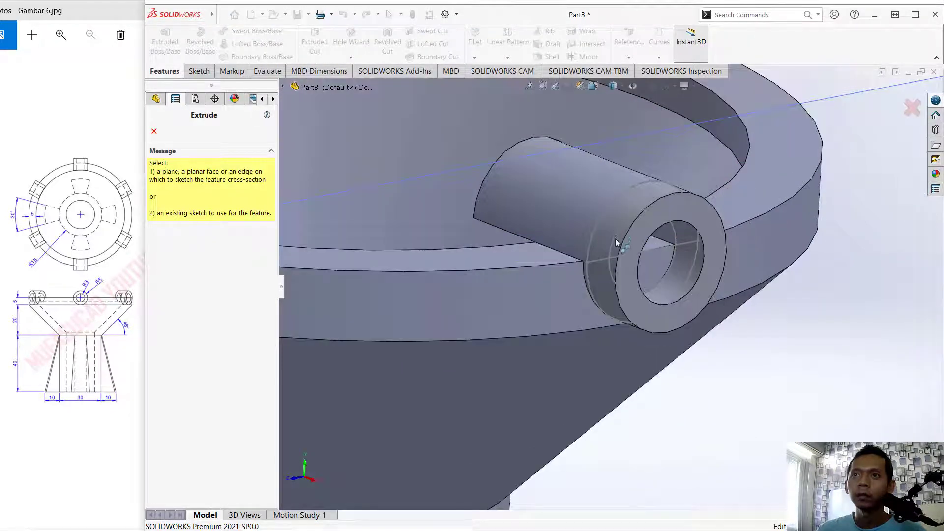
pyautogui.click(672, 266)
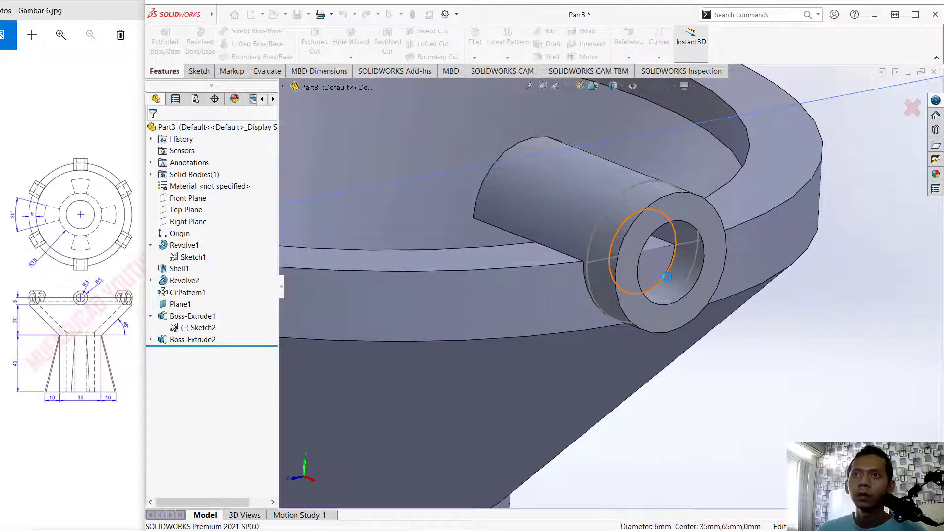
pyautogui.moveTo(606, 239); pyautogui.dragTo(530, 208)
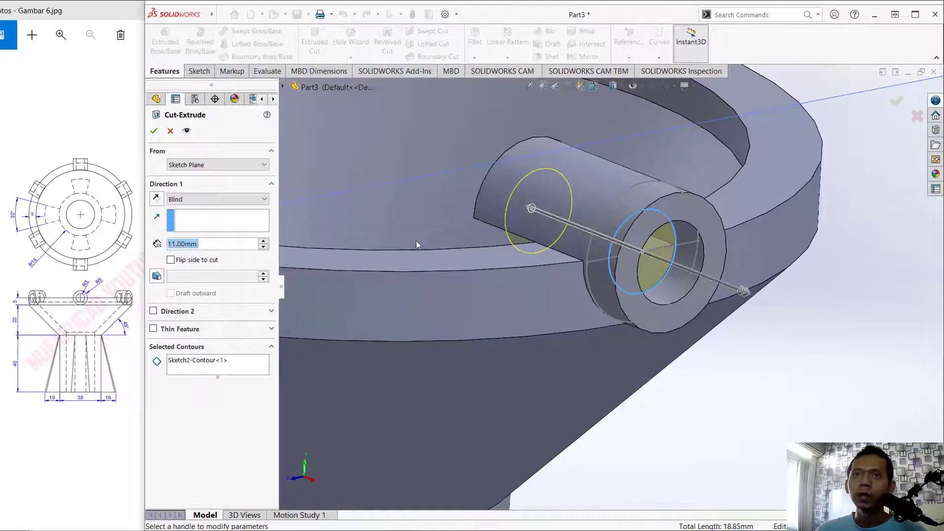
pyautogui.click(154, 131)
# Start a circular pattern about the bowl's conical inner face with 6 equally spaced instances over 360 degrees.
pyautogui.moveTo(733, 326); pyautogui.dragTo(679, 298, button='middle')
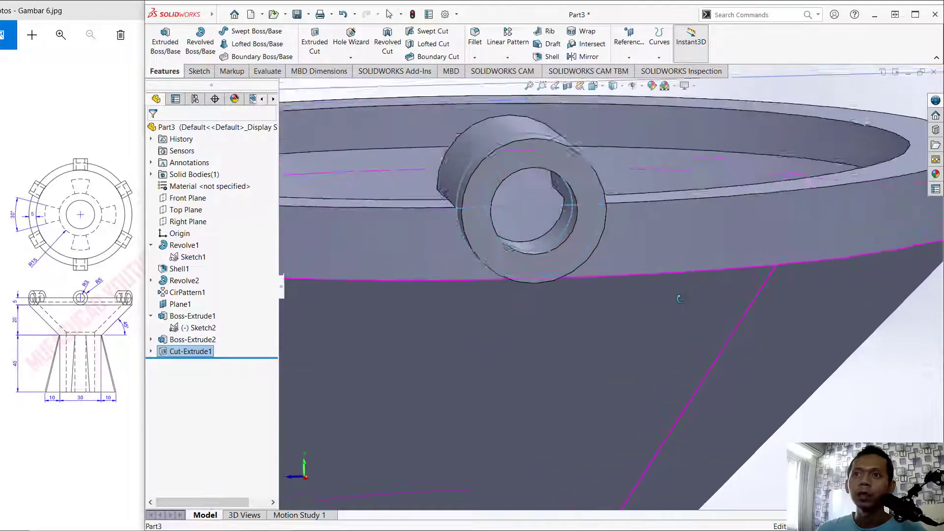
pyautogui.scroll(-3, 535, 221)
pyautogui.scroll(7, 585, 224)
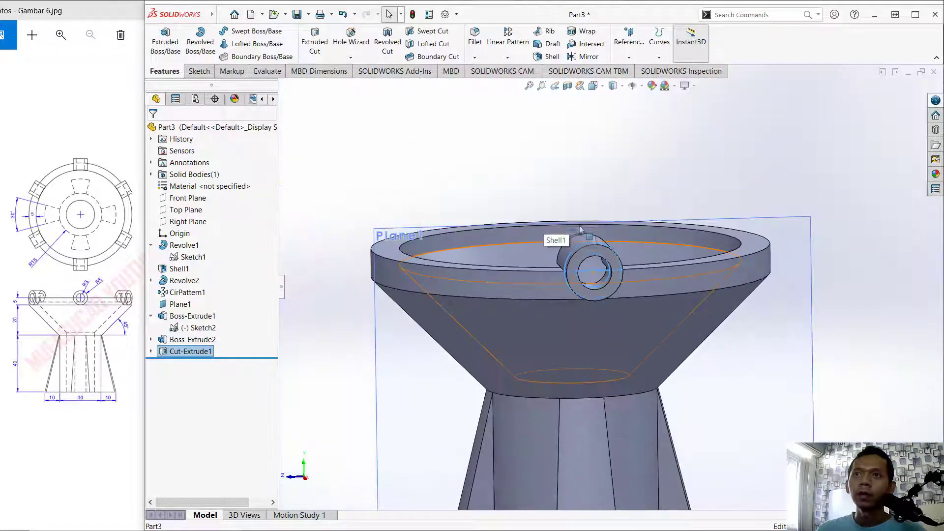
pyautogui.moveTo(645, 212); pyautogui.dragTo(650, 264, button='middle')
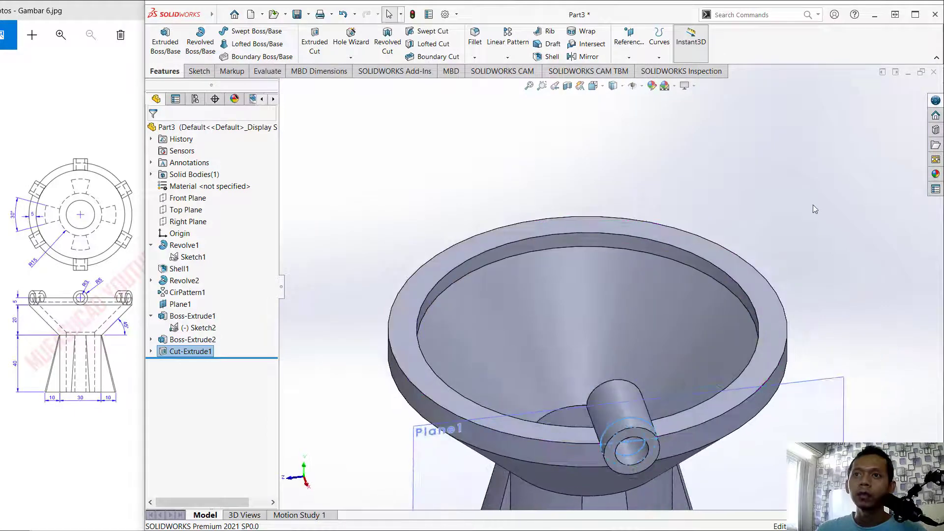
pyautogui.click(812, 205)
pyautogui.moveTo(686, 332); pyautogui.dragTo(643, 309, button='middle')
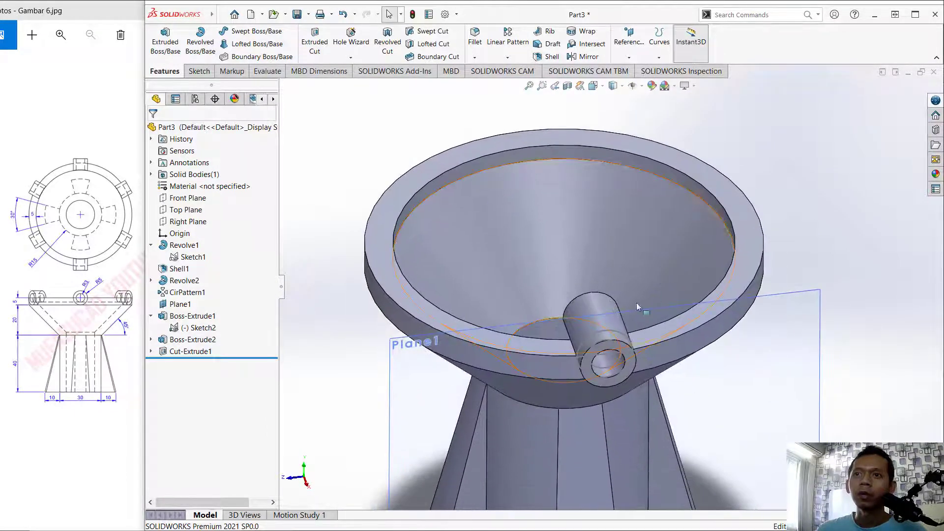
pyautogui.click(508, 58)
pyautogui.click(506, 82)
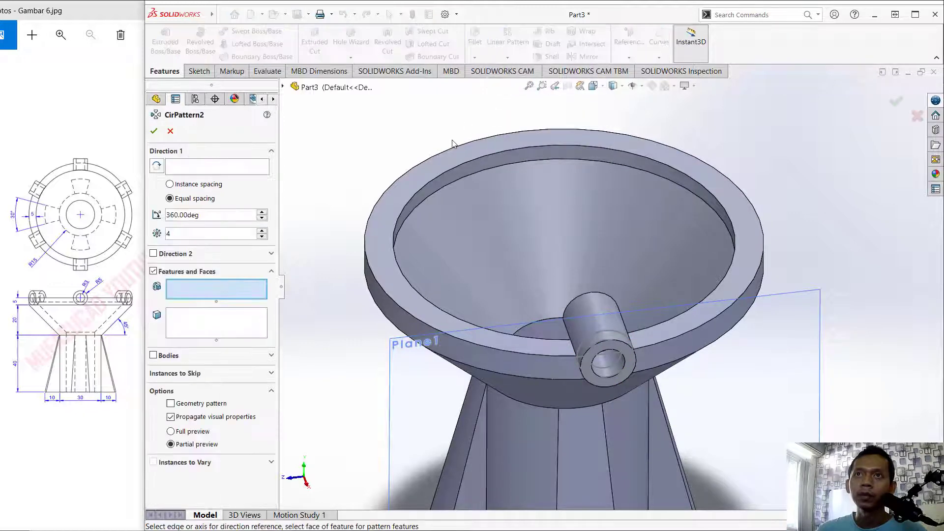
pyautogui.click(204, 170)
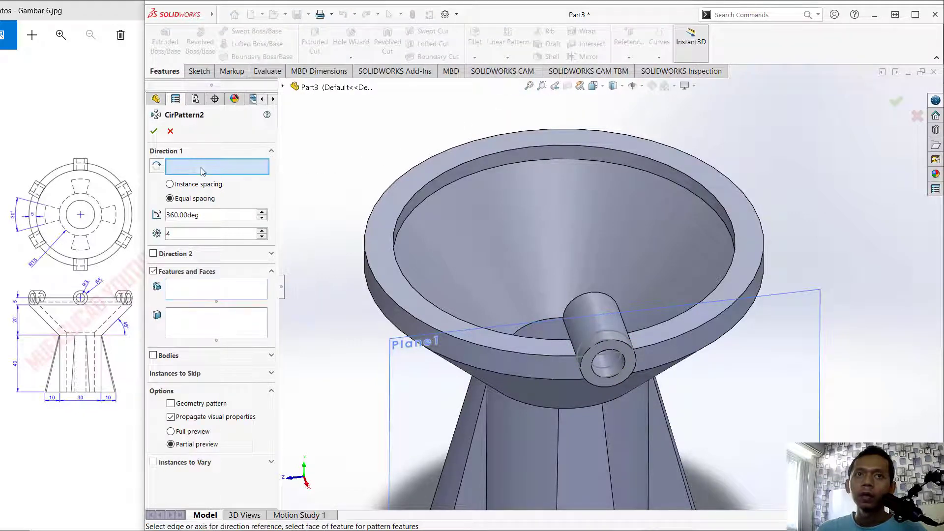
pyautogui.click(557, 203)
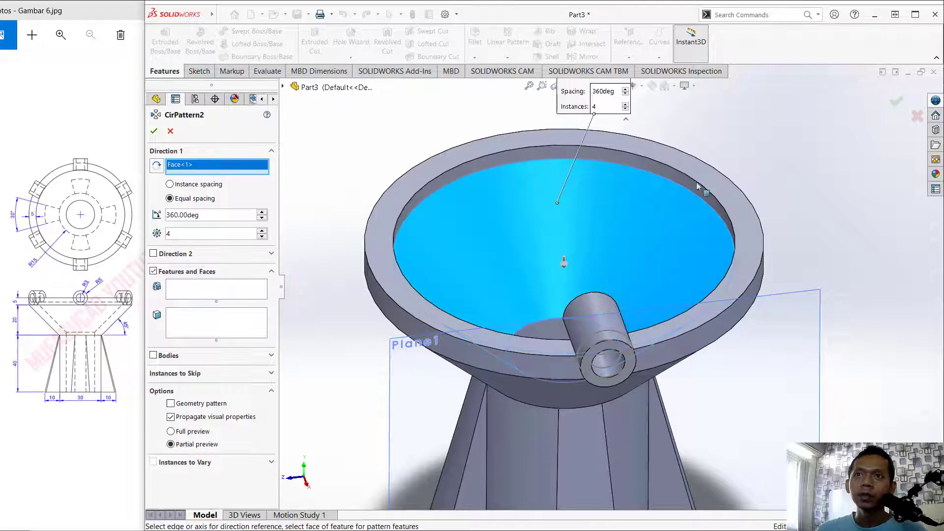
pyautogui.moveTo(199, 235); pyautogui.dragTo(166, 234)
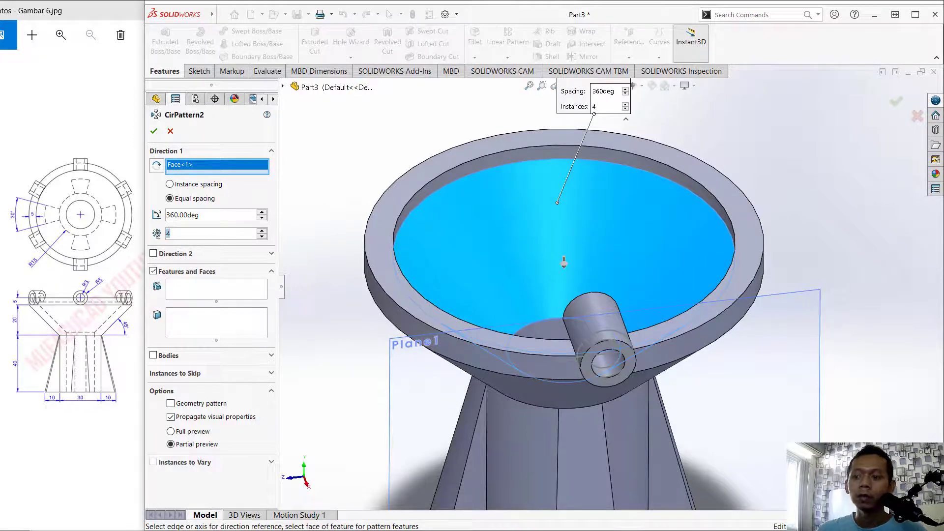
pyautogui.write('6')
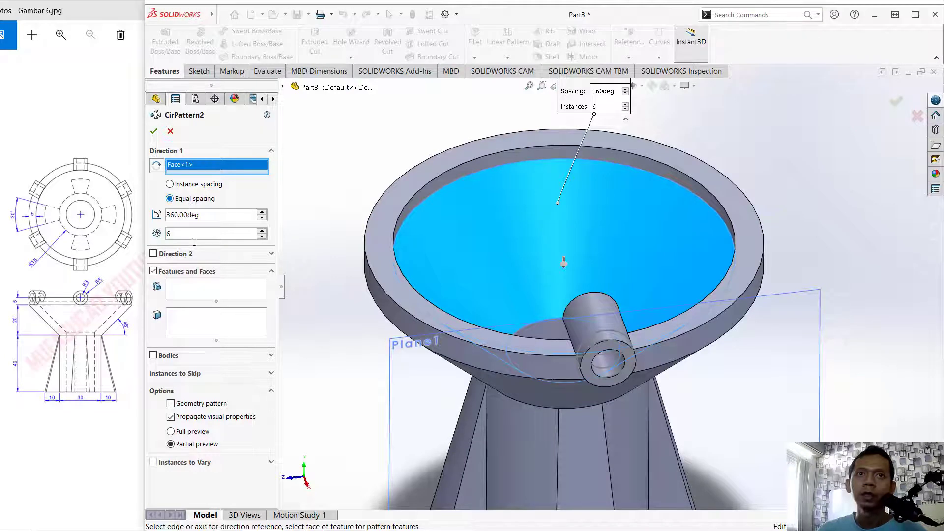
# Pattern the lug's hole cut and both lug extrusions, Cut-Extrude1, Boss-Extrude1 and Boss-Extrude2, around the rim.
pyautogui.click(221, 294)
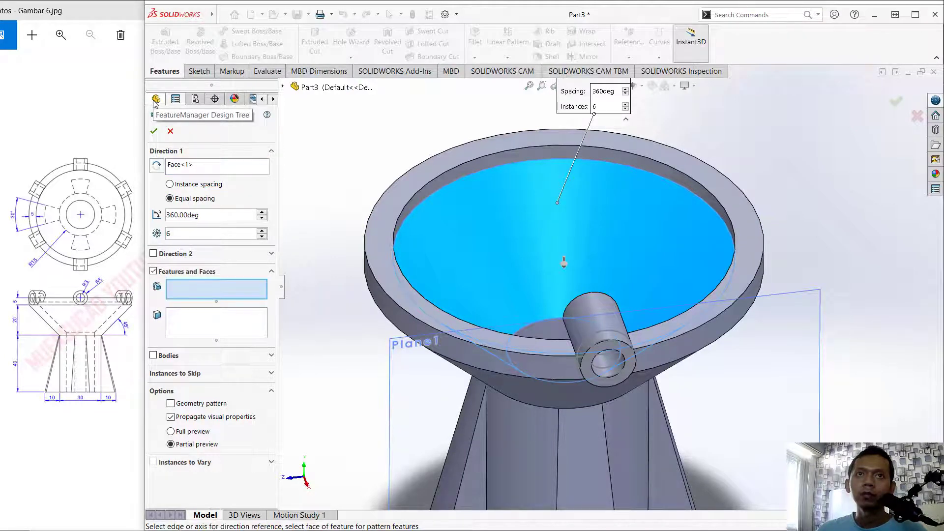
pyautogui.click(282, 87)
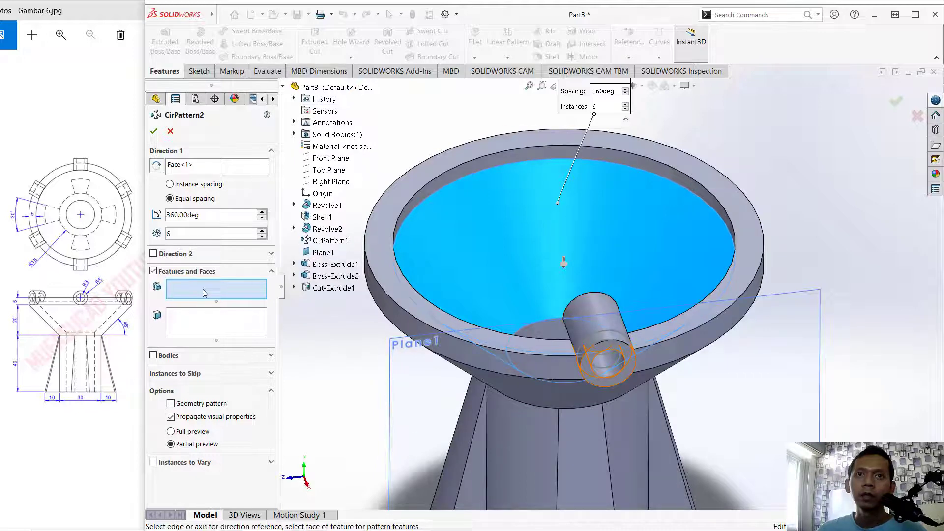
pyautogui.click(326, 288)
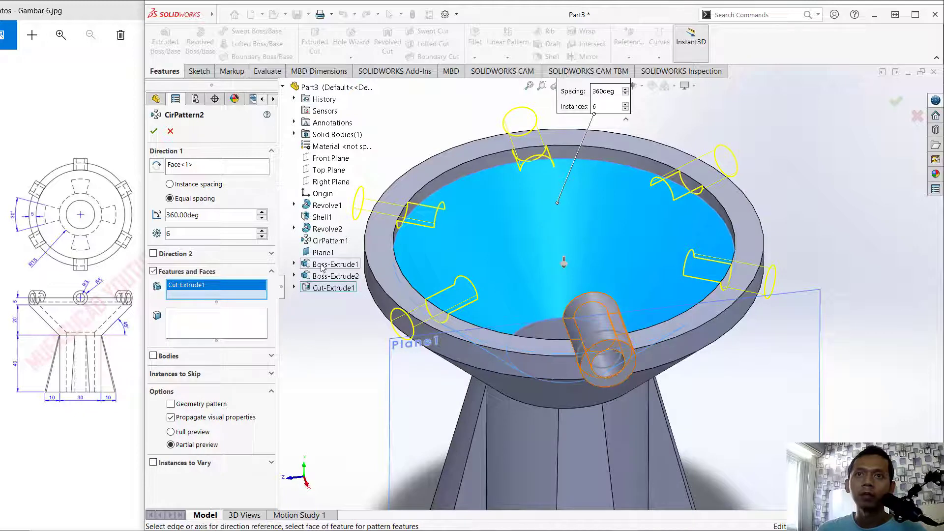
pyautogui.click(322, 266)
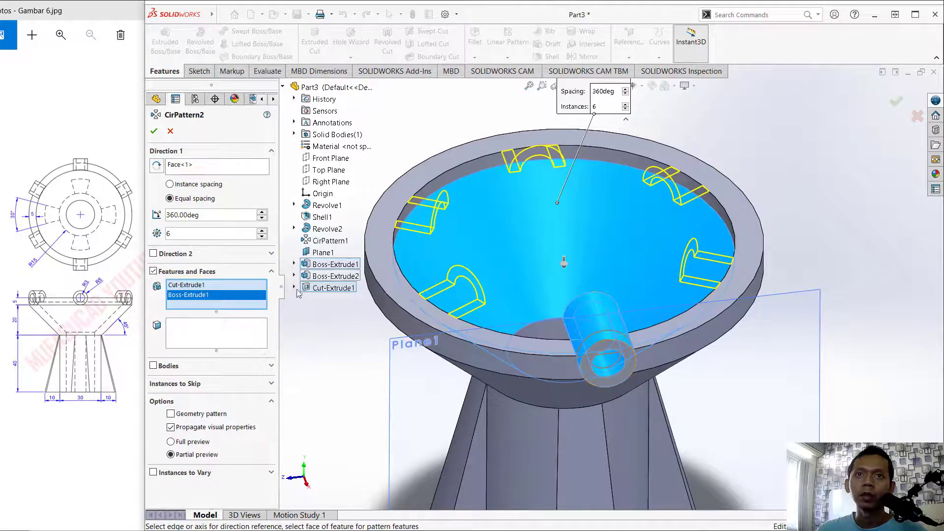
pyautogui.click(334, 276)
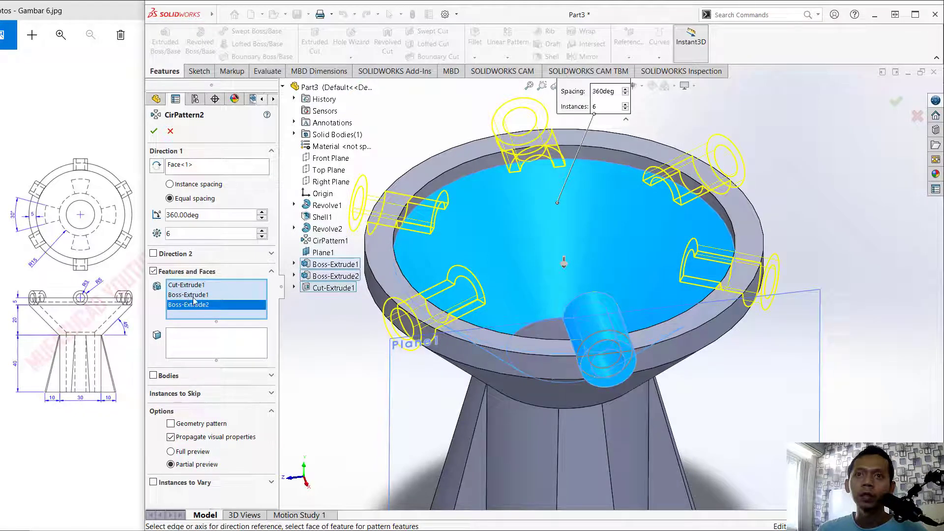
pyautogui.click(154, 131)
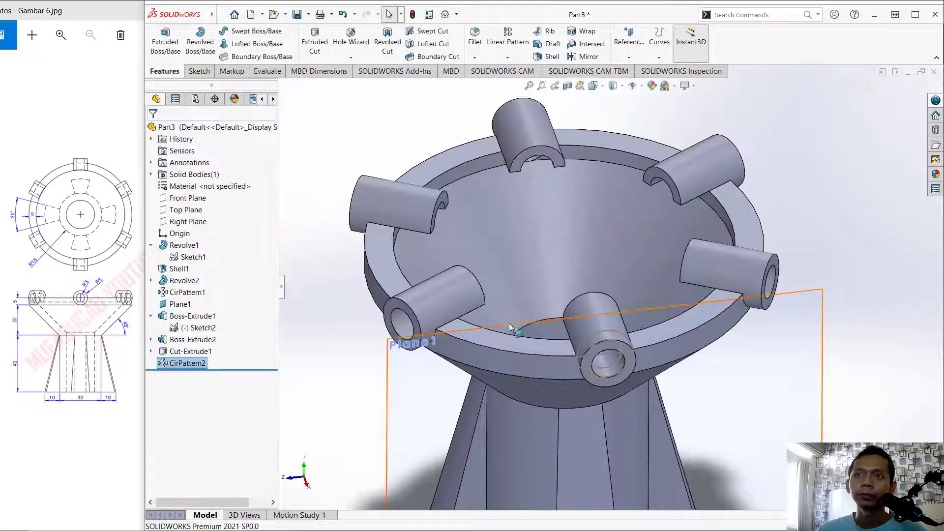
# Sketch a circle of 30 mm radius on the rim's top face, centred on the origin and following the rim's inner edge.
pyautogui.moveTo(789, 206); pyautogui.dragTo(747, 214, button='middle')
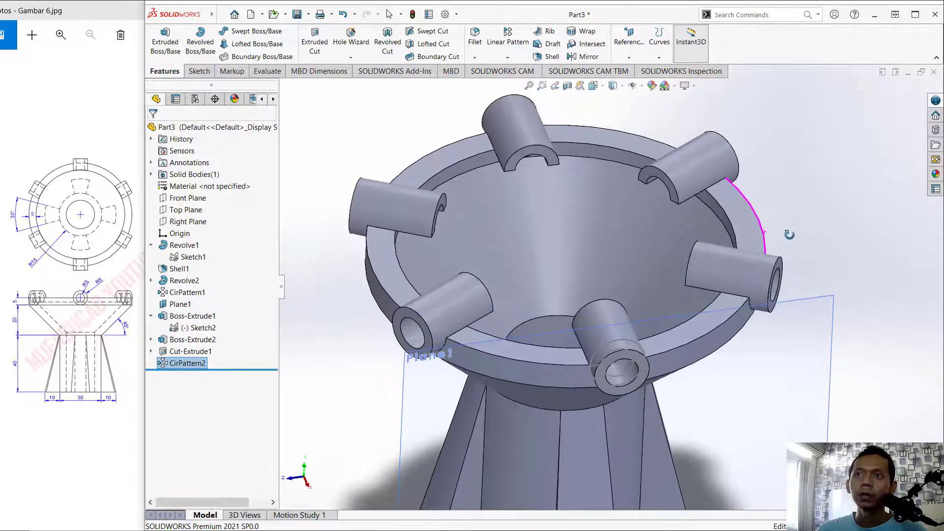
pyautogui.click(745, 214)
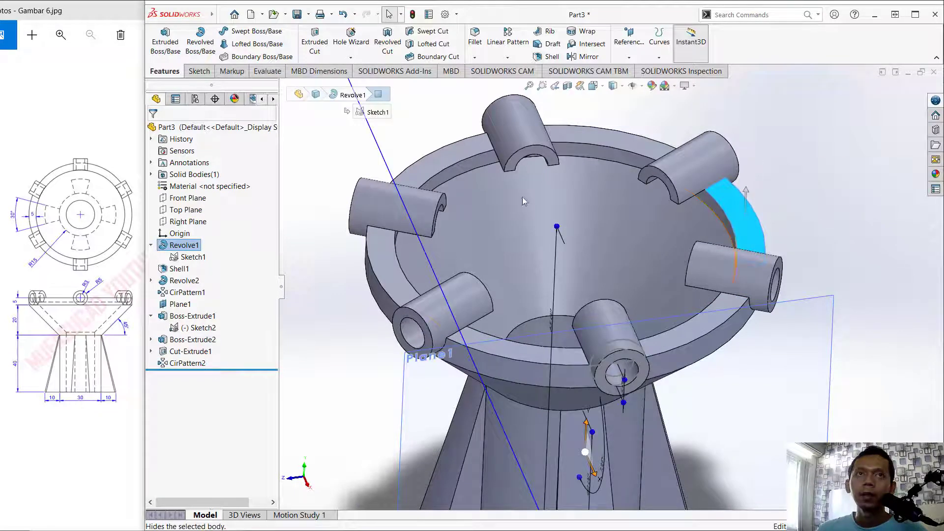
pyautogui.click(205, 73)
pyautogui.click(158, 41)
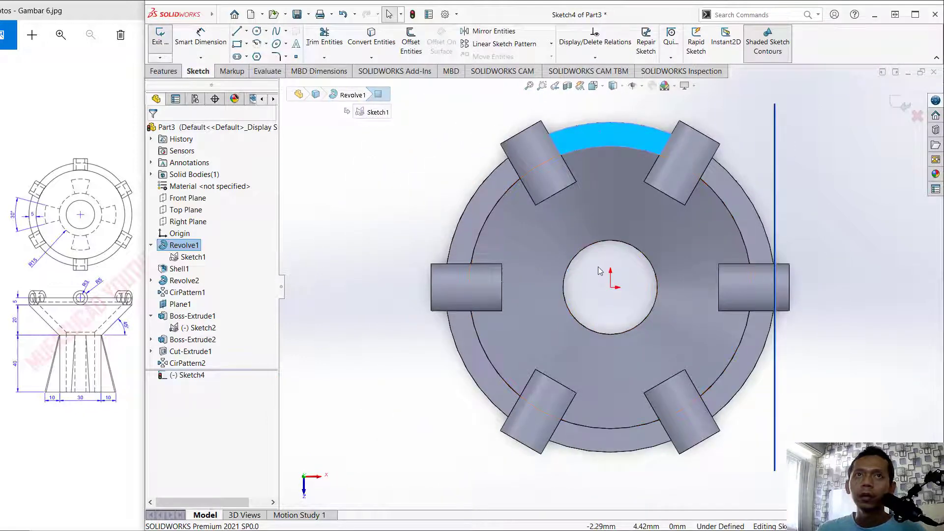
pyautogui.click(256, 32)
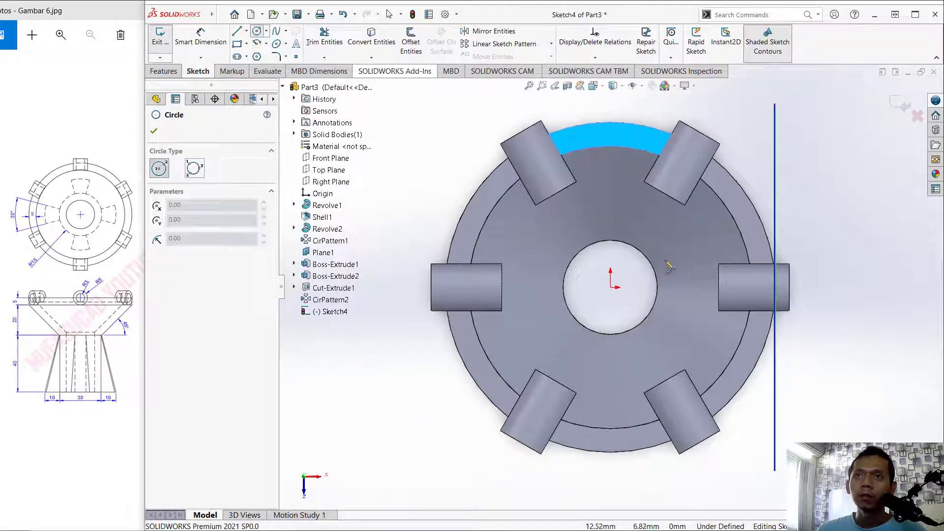
pyautogui.click(611, 289)
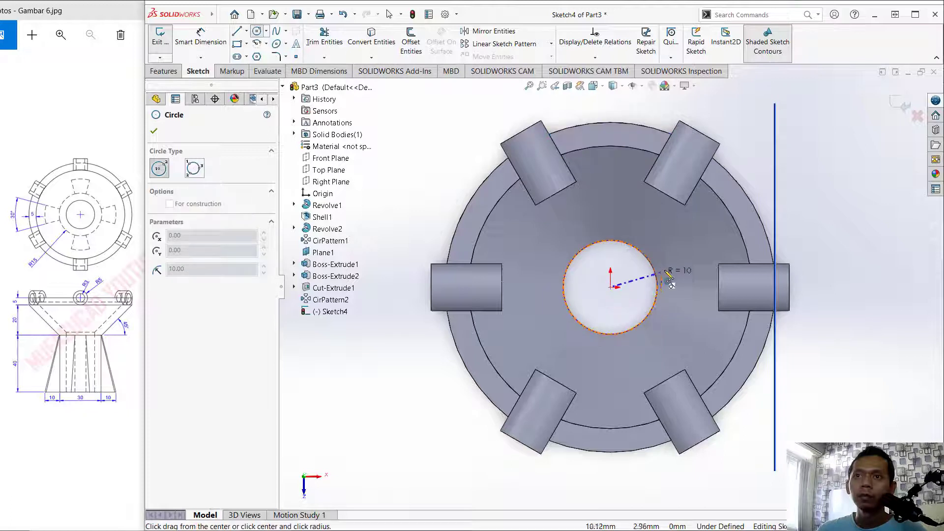
pyautogui.click(749, 260)
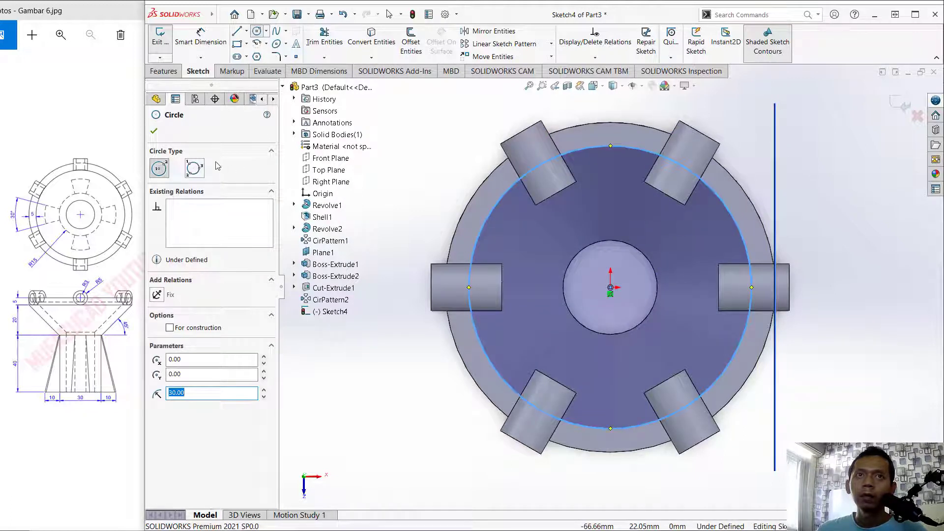
pyautogui.click(154, 131)
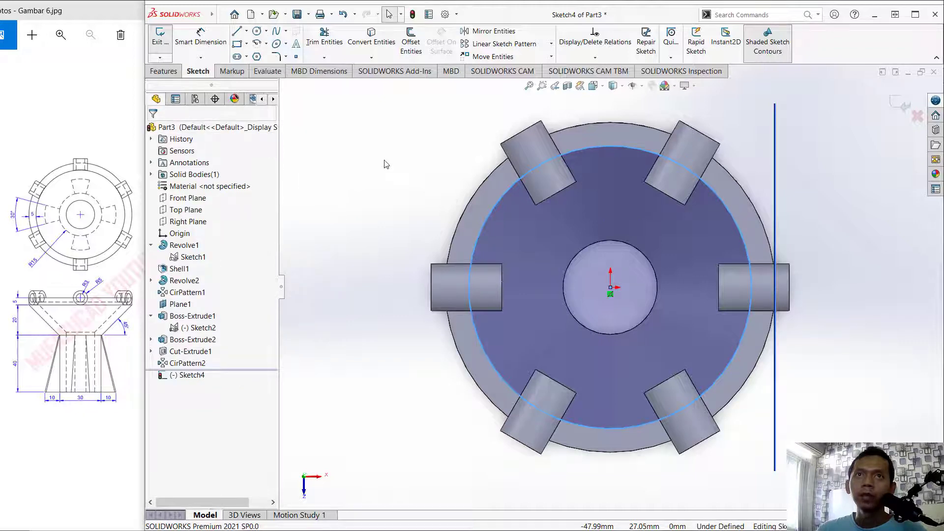
pyautogui.click(164, 71)
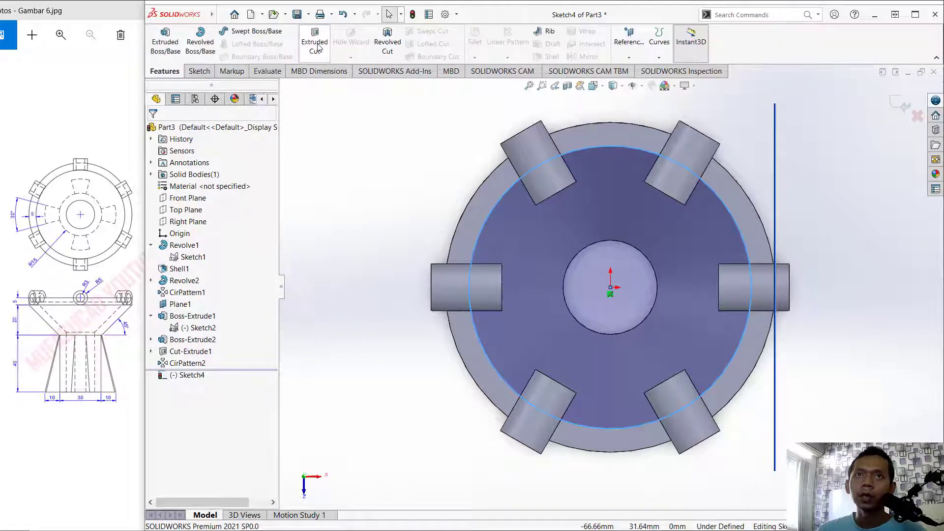
# Cut the 30 mm radius circle 27 mm blind upward from the rim's top face, trimming the lugs' inner ends.
pyautogui.click(315, 46)
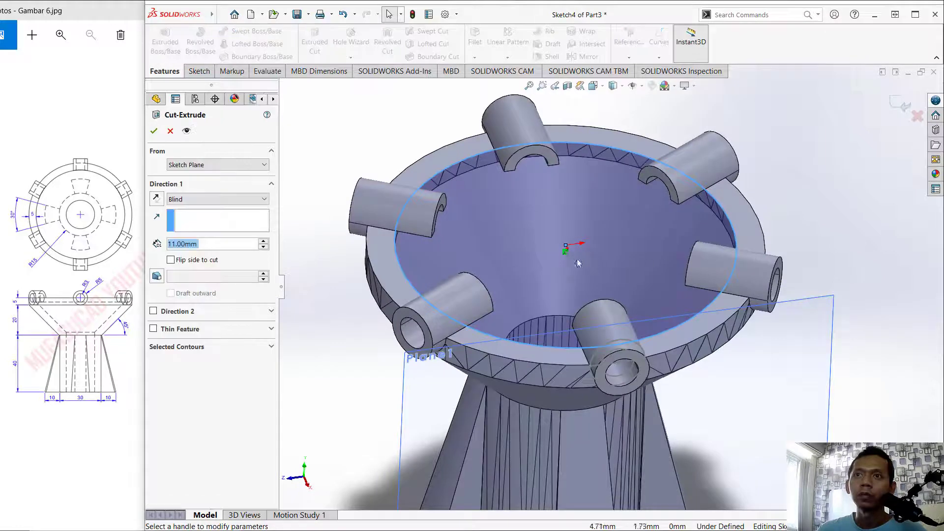
pyautogui.moveTo(565, 297); pyautogui.dragTo(572, 113)
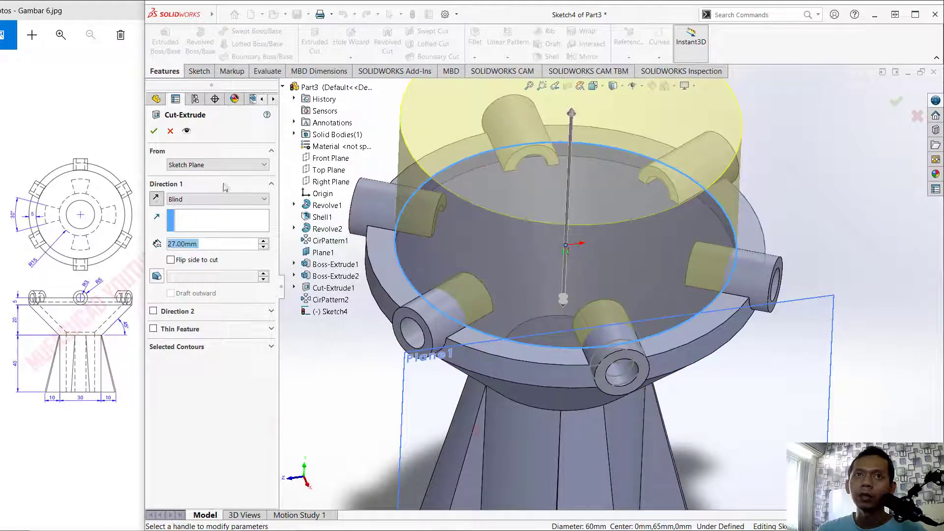
pyautogui.click(155, 131)
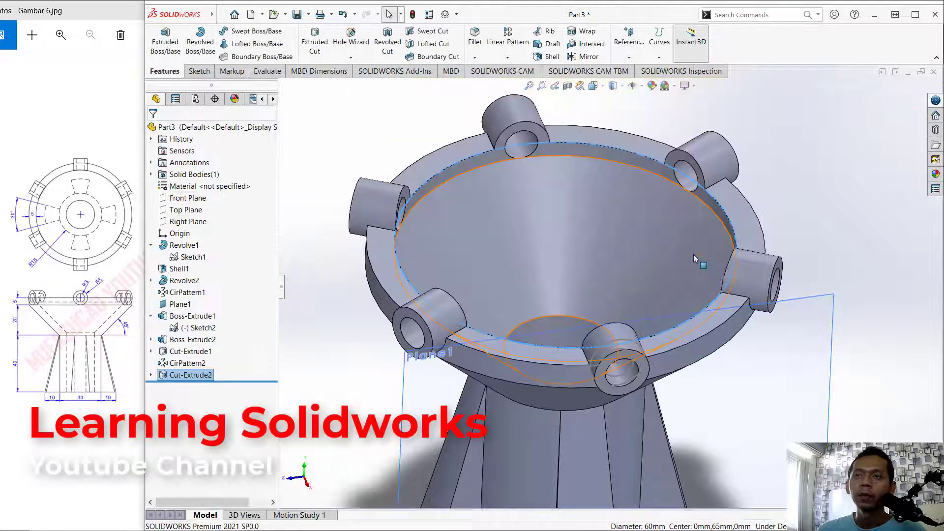
# Hide the reference plane Plane1 and the lug's ring sketch, Sketch2.
pyautogui.scroll(3, 690, 256)
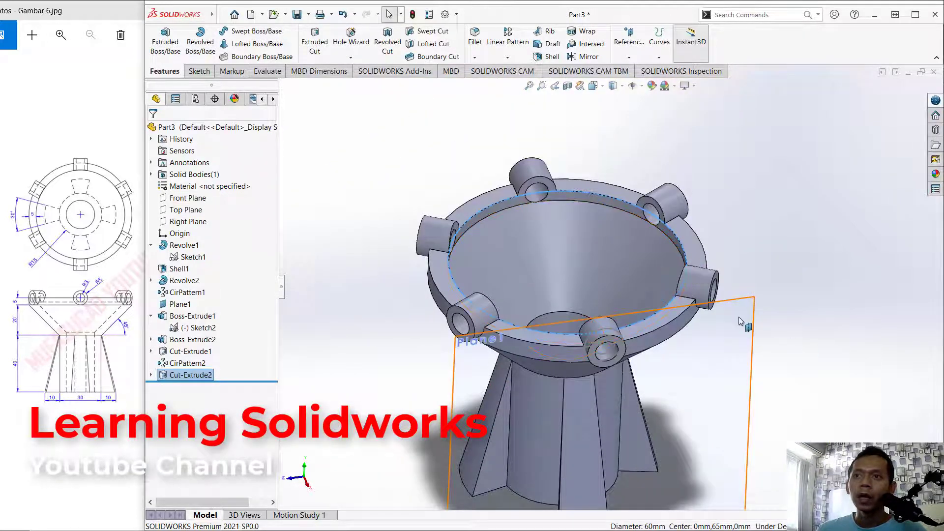
pyautogui.click(739, 317)
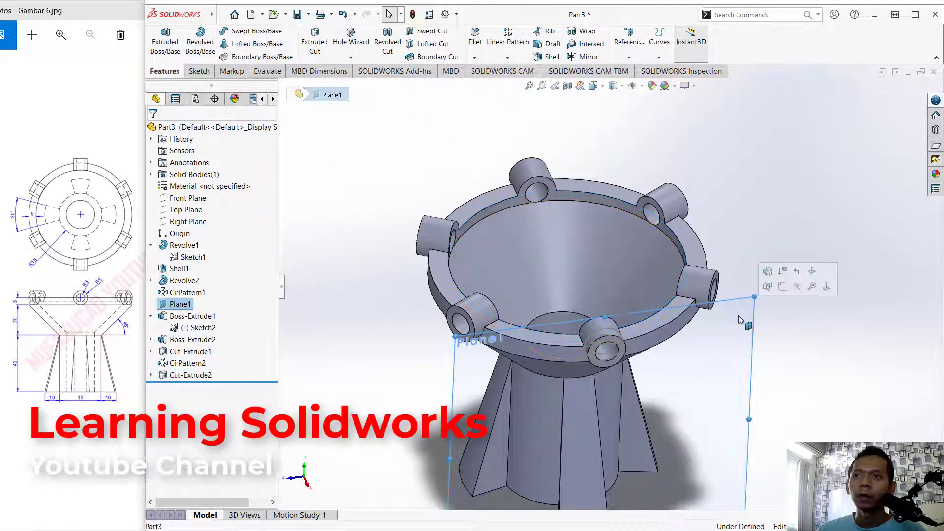
pyautogui.click(798, 287)
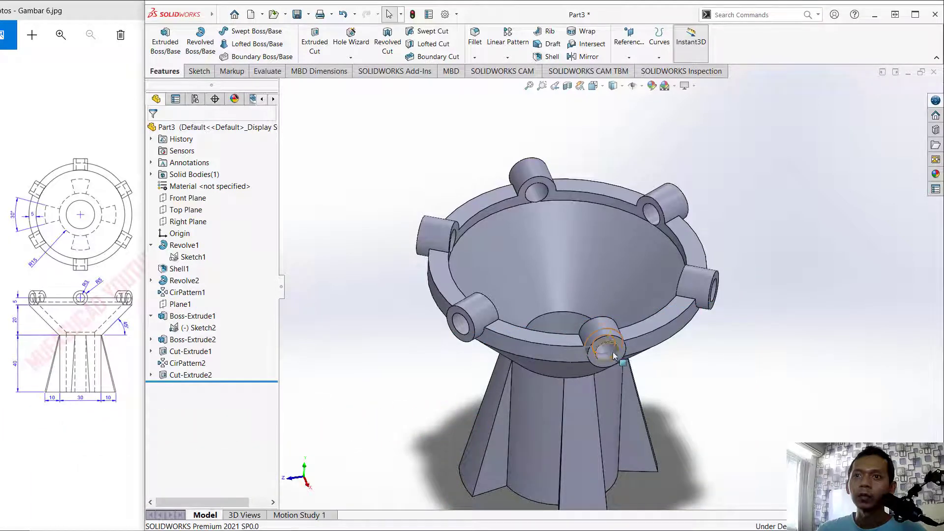
pyautogui.rightClick(204, 329)
pyautogui.click(215, 316)
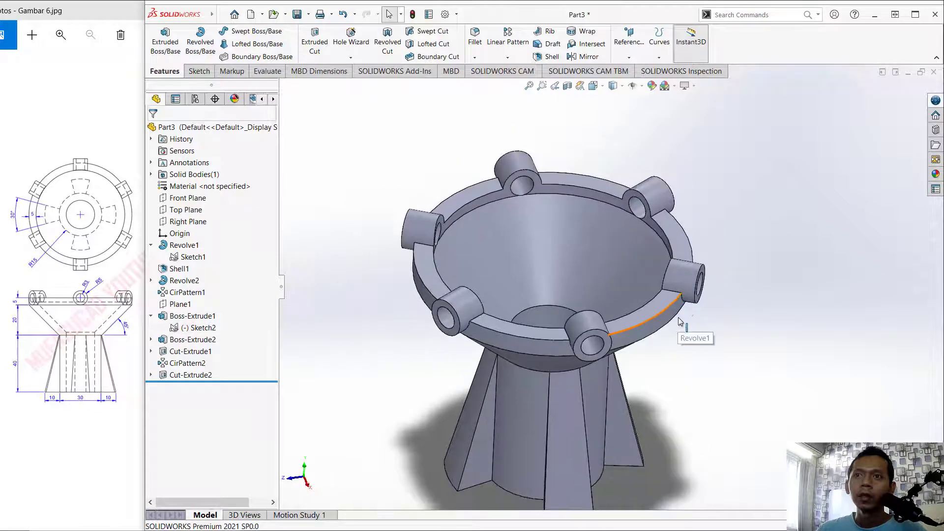
pyautogui.scroll(-3, 674, 363)
pyautogui.scroll(4, 674, 362)
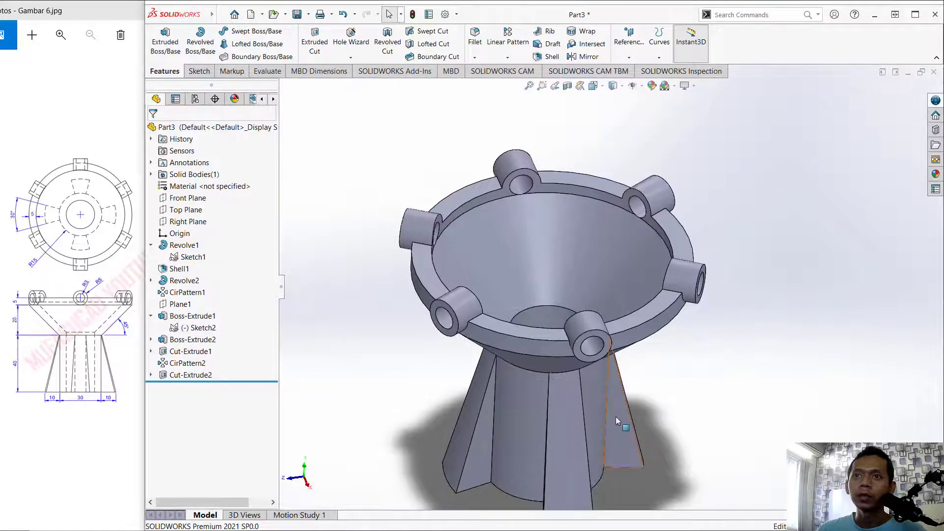
pyautogui.keyDown('ctrl'); pyautogui.moveTo(615, 417); pyautogui.dragTo(798, 344, button='middle'); pyautogui.keyUp('ctrl')
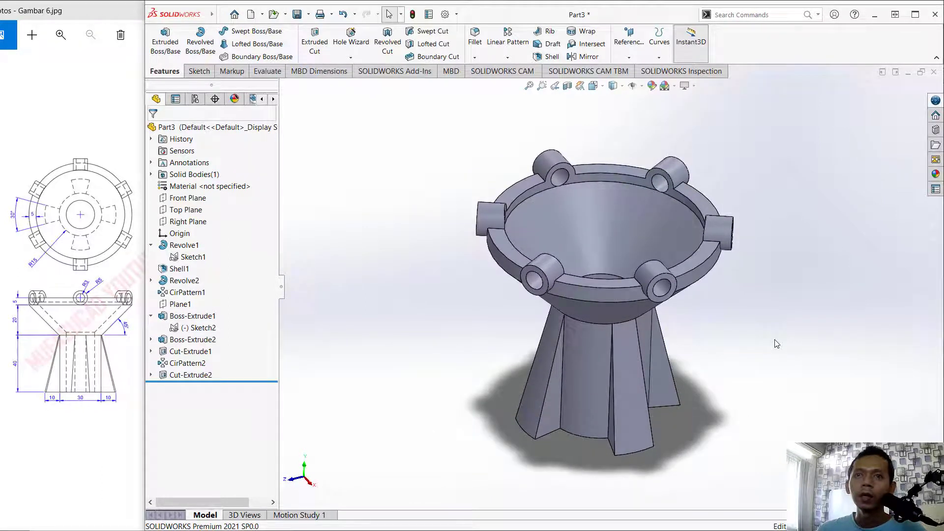